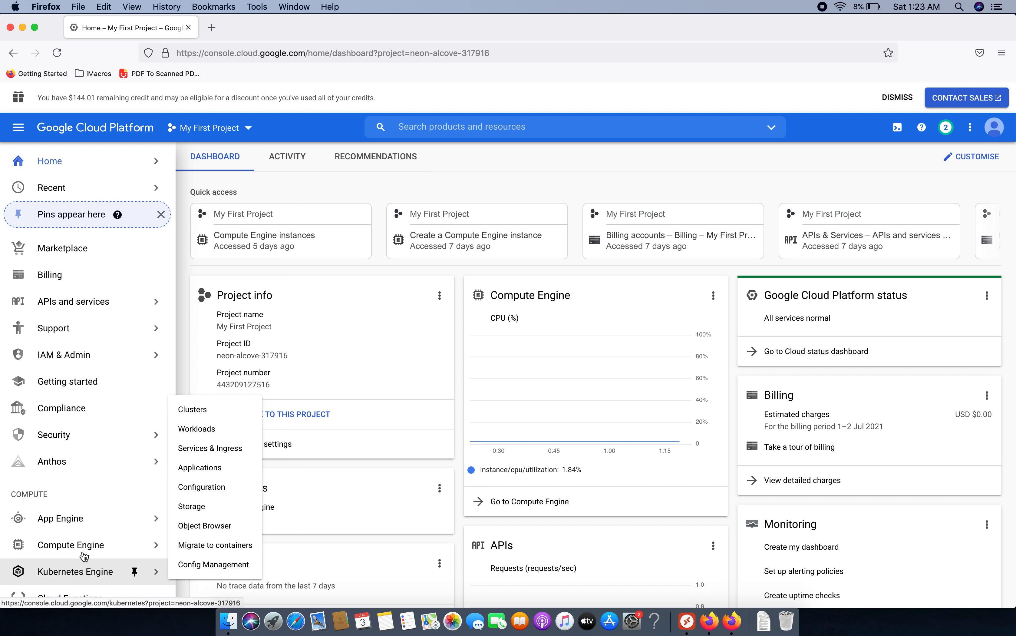
# Step: Go to the Compute Engine VM instances list, which shows instance-1 and instance-2
pyautogui.click(216, 125)
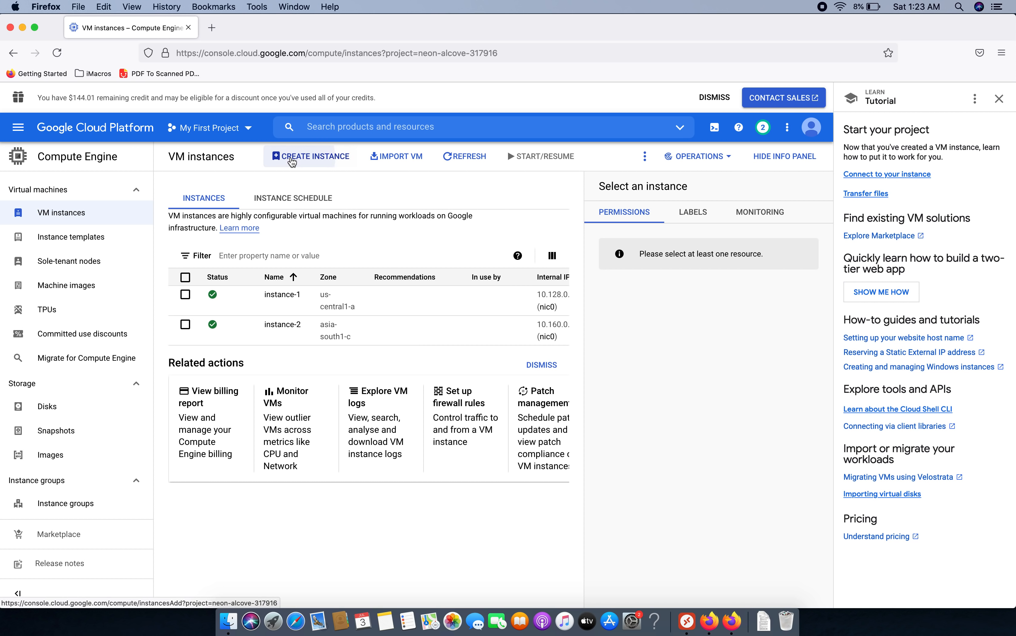
# Step: Begin a new VM instance, replacing the default instance-3 with an all-lowercase name after a mixed-case one
pyautogui.click(292, 161)
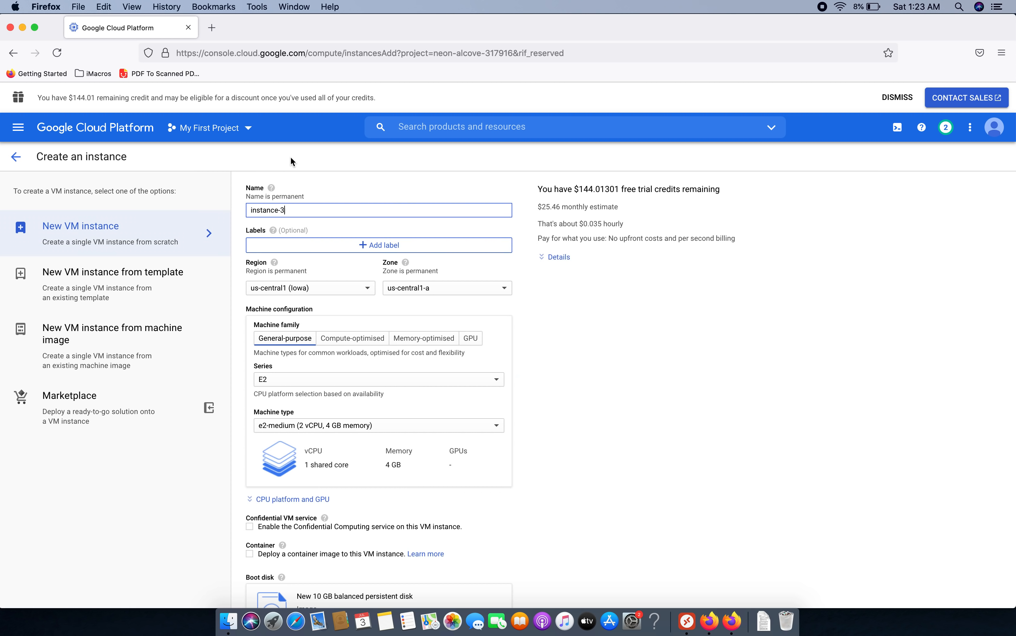
pyautogui.press('super+a')
pyautogui.write('Ameer')
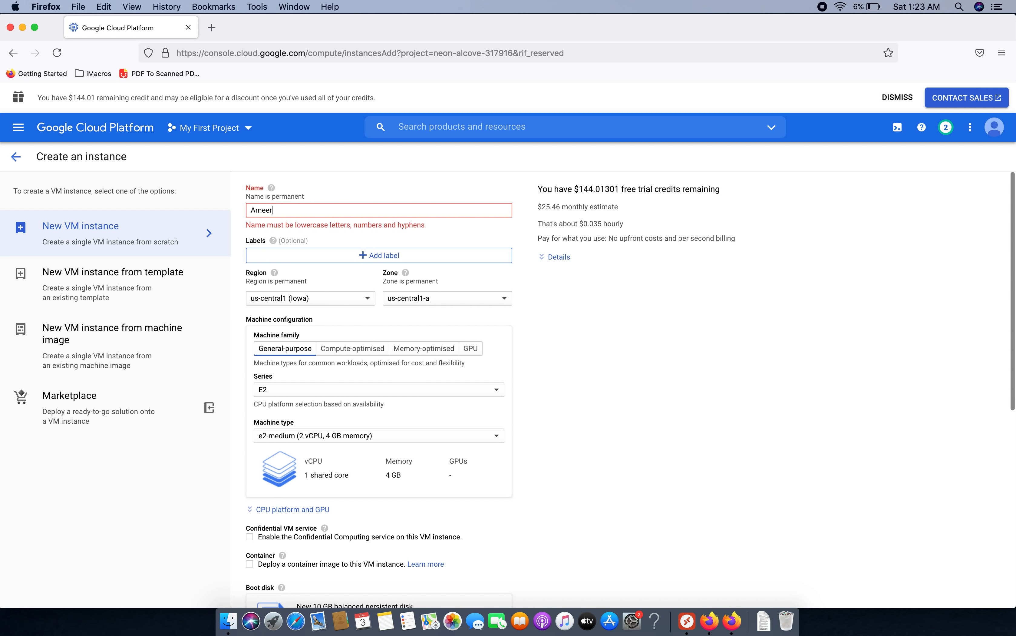
pyautogui.write('aHaider')
pyautogui.press('super+a')
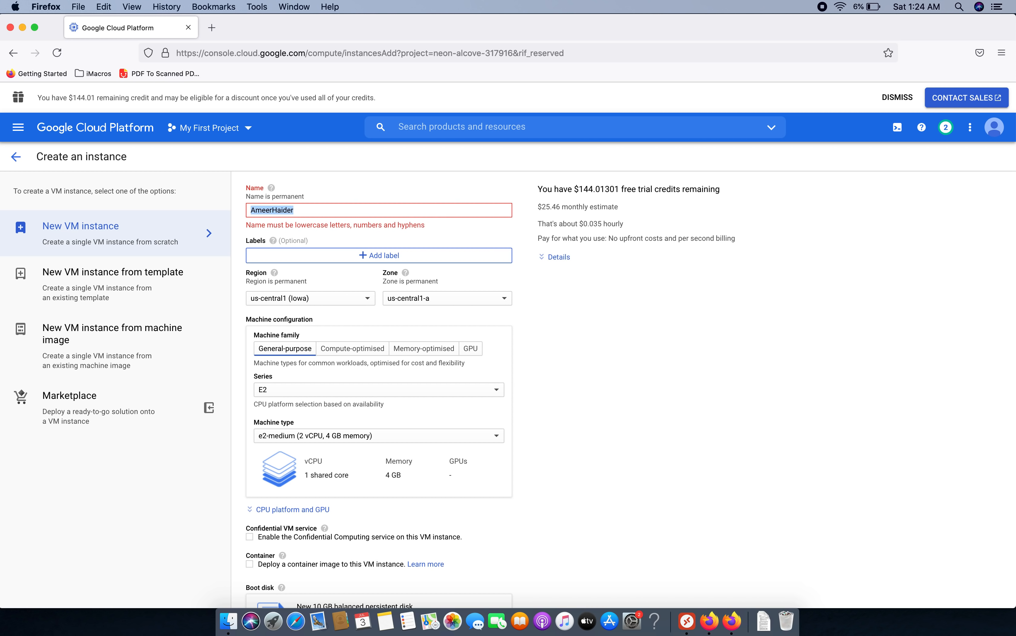
pyautogui.press('BackSpace')
pyautogui.write('ameerhaider')
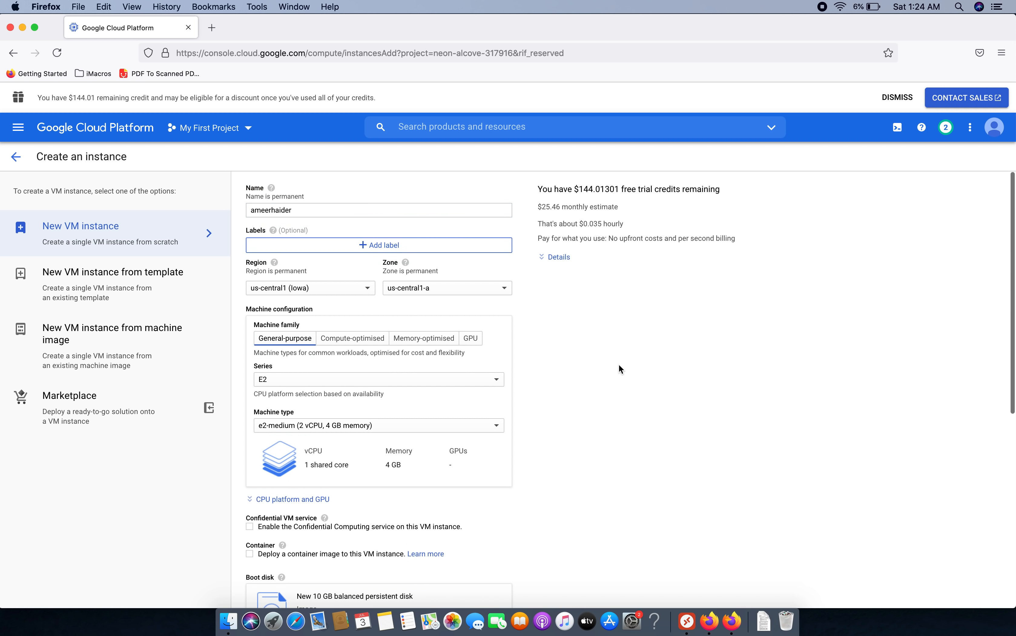
pyautogui.click(296, 289)
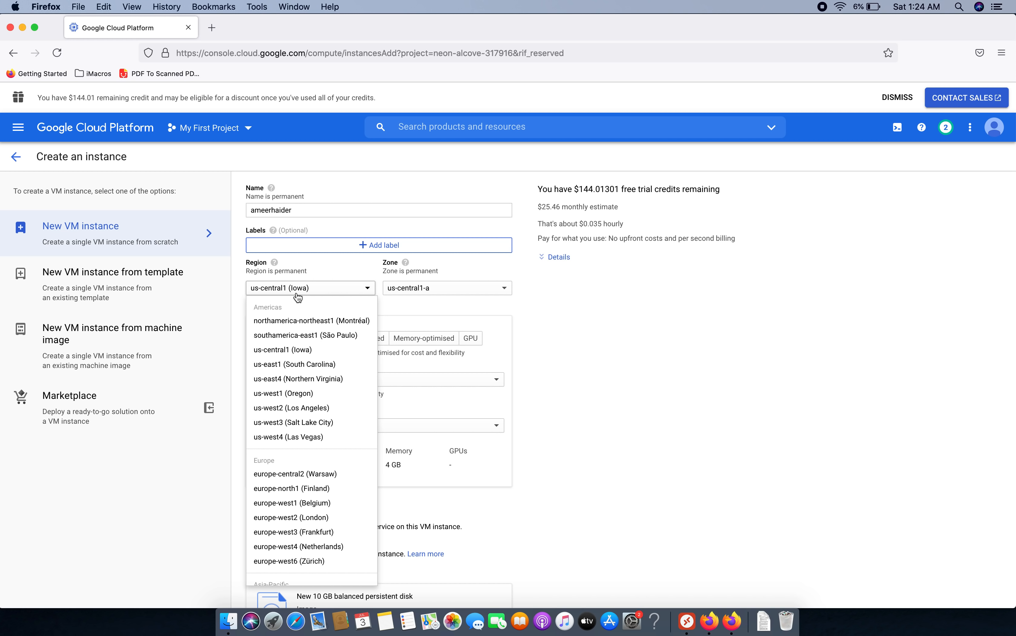
# Step: Set the region to asia-south1 (Mumbai) and the zone to asia-south1-b
pyautogui.scroll(-5, 329, 391)
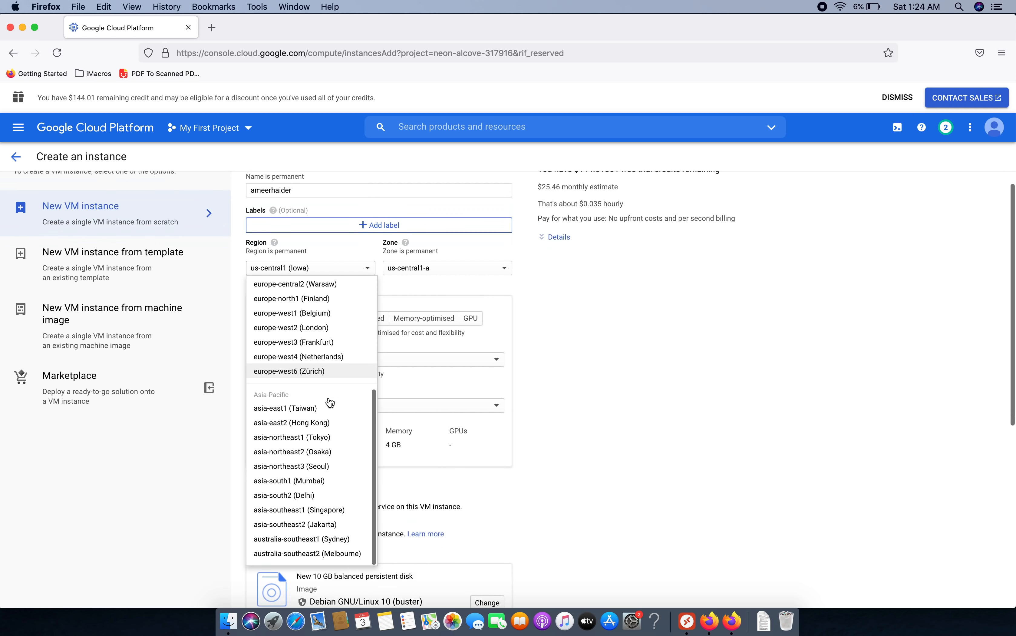
pyautogui.scroll(-2, 330, 403)
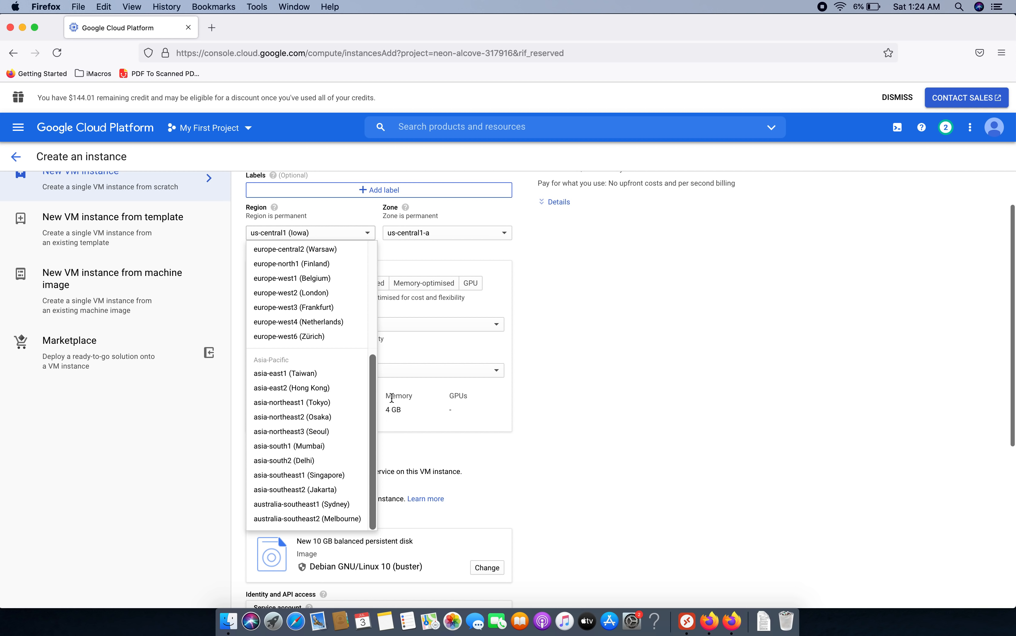
pyautogui.click(322, 449)
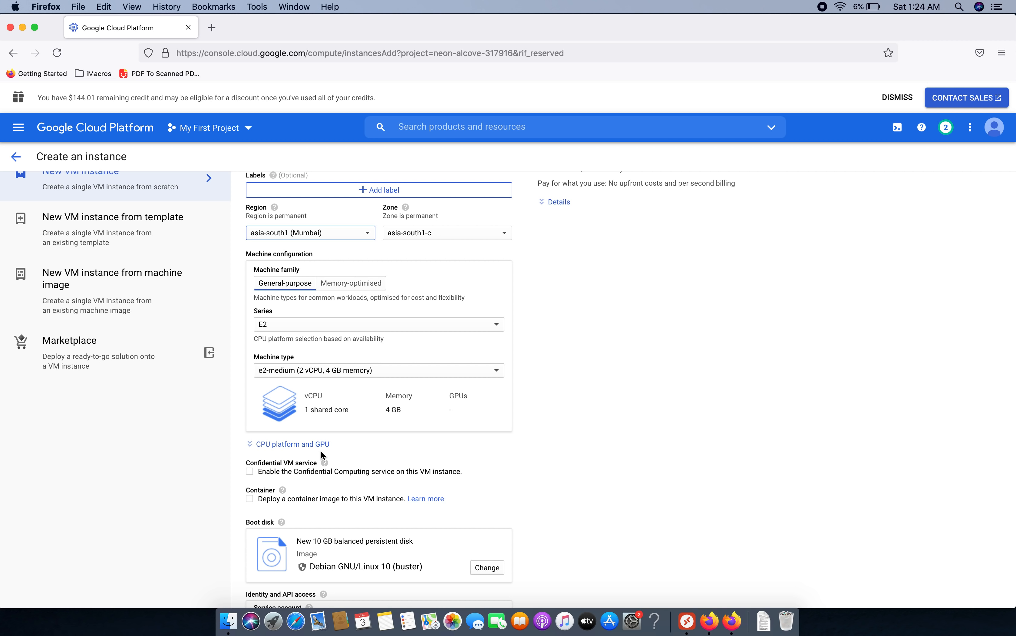
pyautogui.scroll(1, 321, 449)
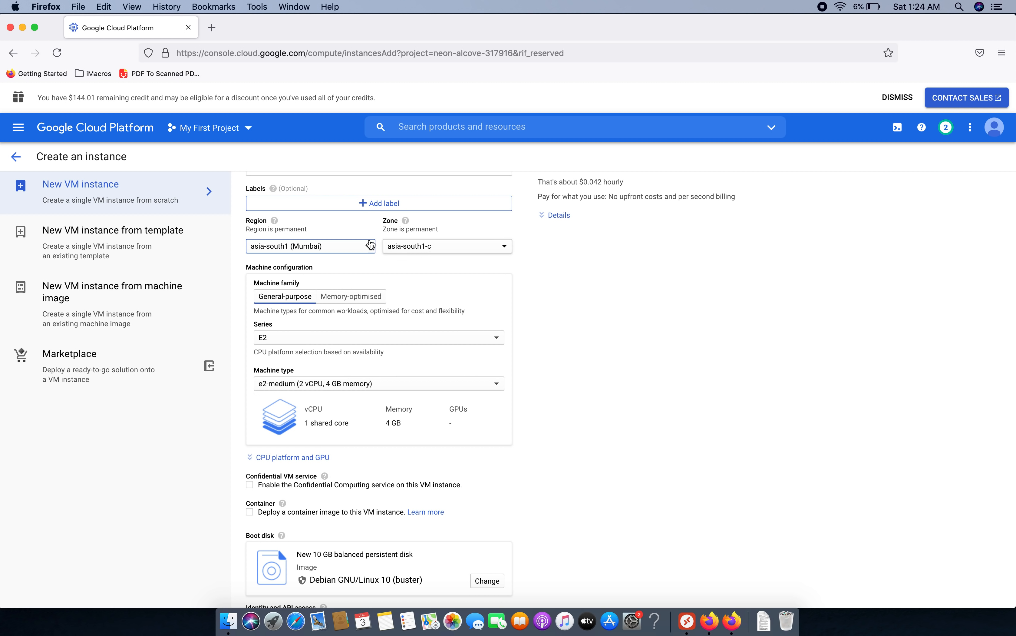
pyautogui.click(436, 251)
pyautogui.click(446, 260)
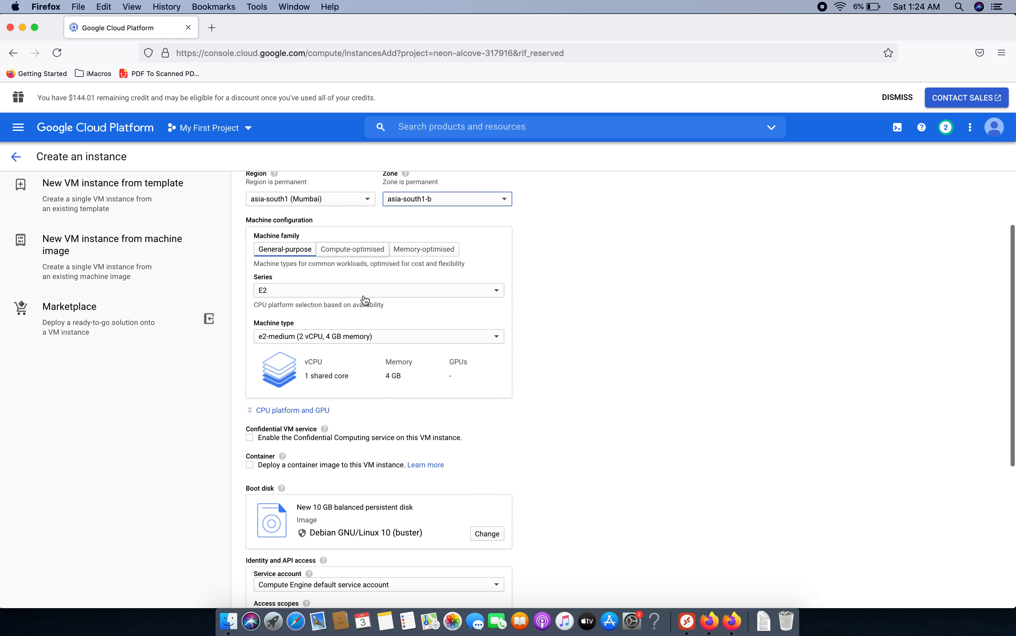
pyautogui.scroll(-3, 302, 285)
pyautogui.click(287, 289)
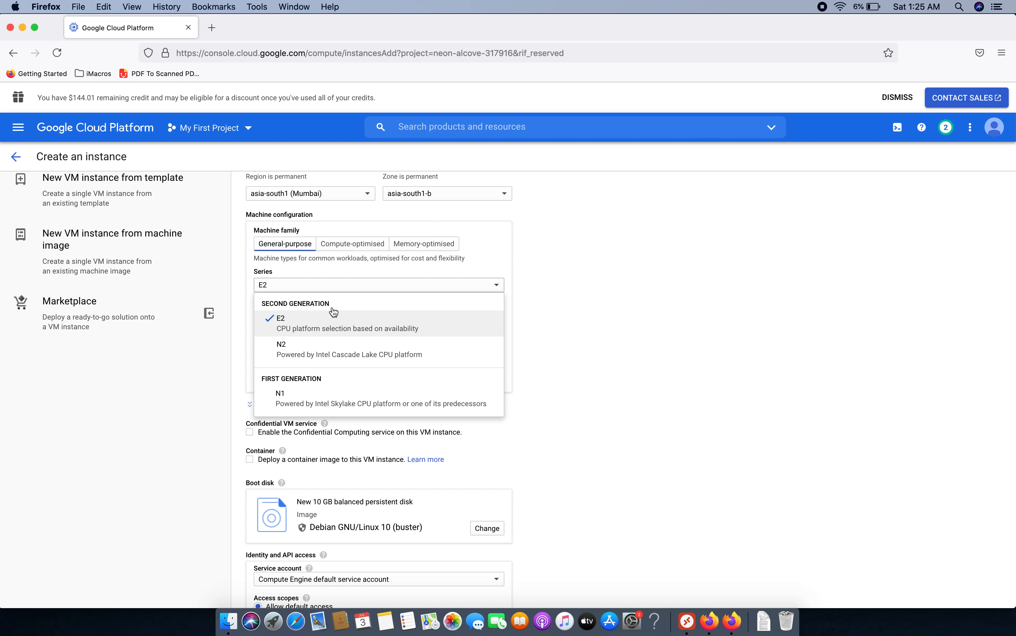
pyautogui.click(409, 222)
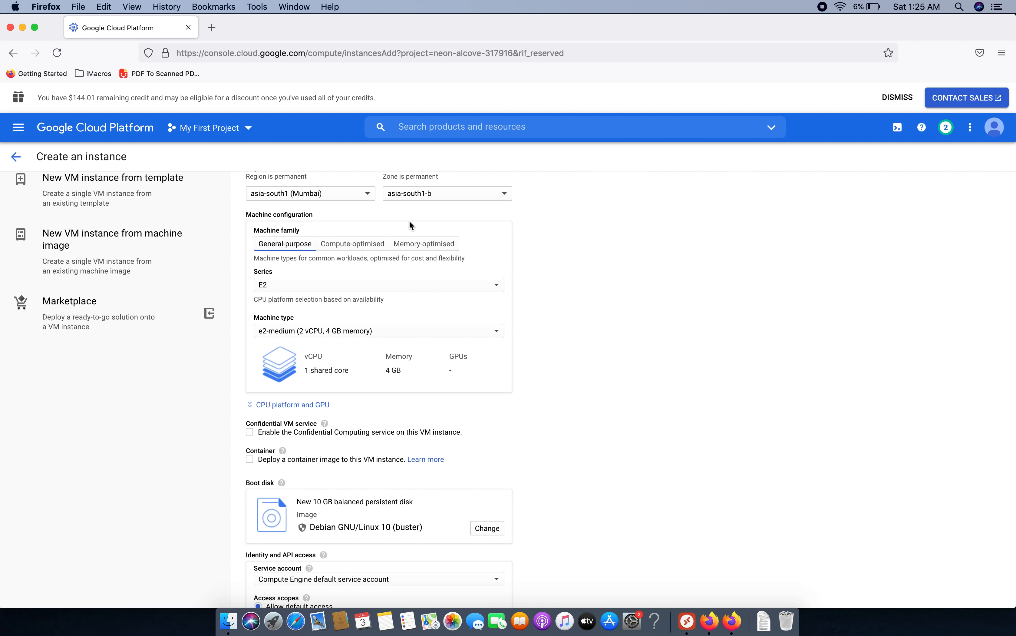
pyautogui.click(355, 246)
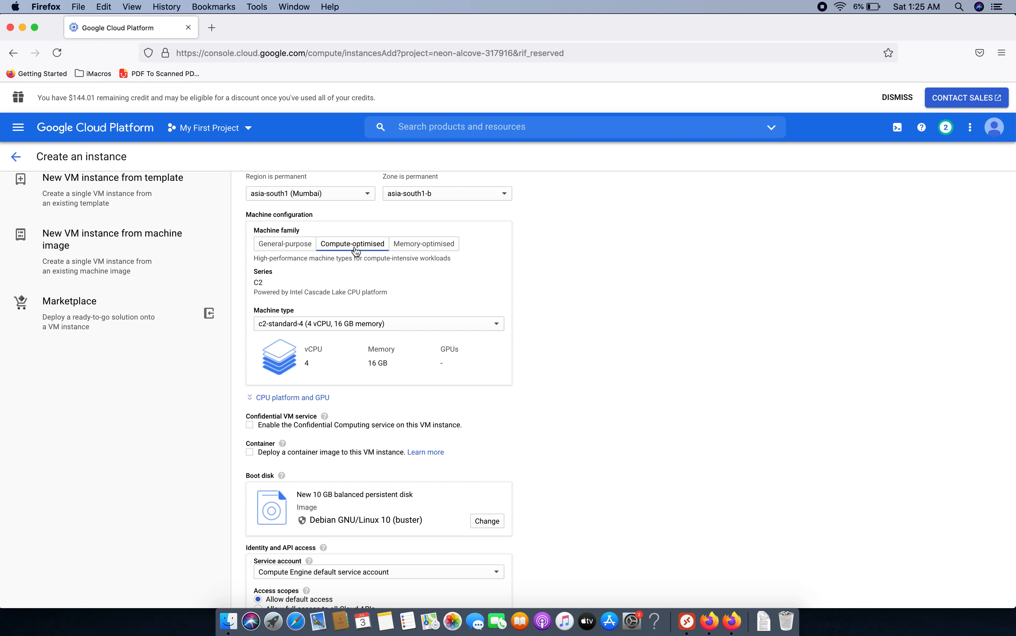
pyautogui.click(261, 252)
# Step: Switch to the Compute-optimised C2 family, keeping c2-standard-4 as the machine type
pyautogui.click(343, 252)
pyautogui.click(384, 321)
pyautogui.scroll(-2, 386, 383)
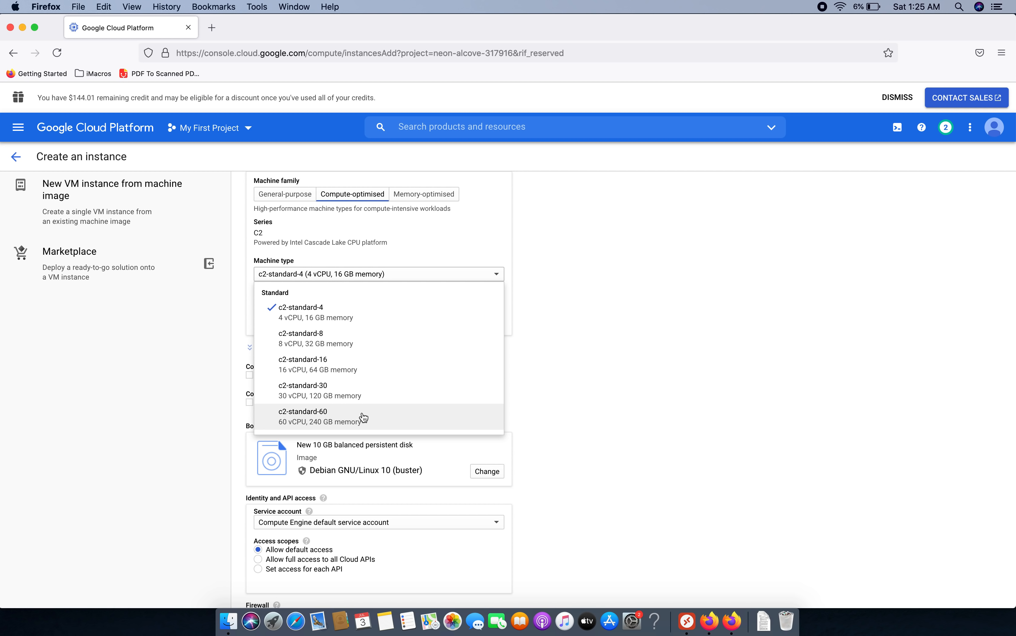
pyautogui.scroll(3, 342, 430)
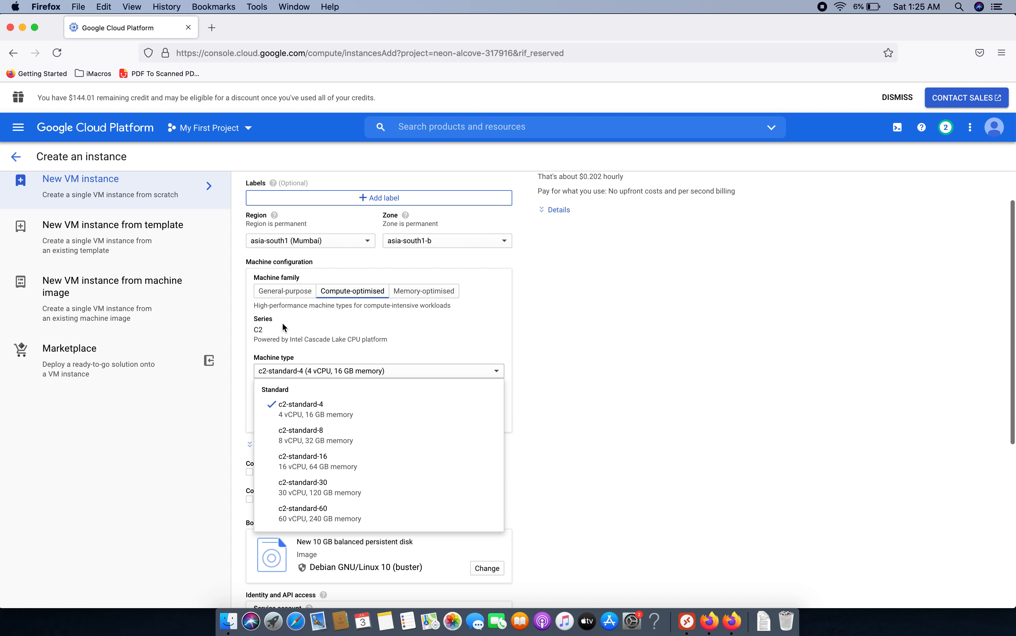
pyautogui.click(310, 247)
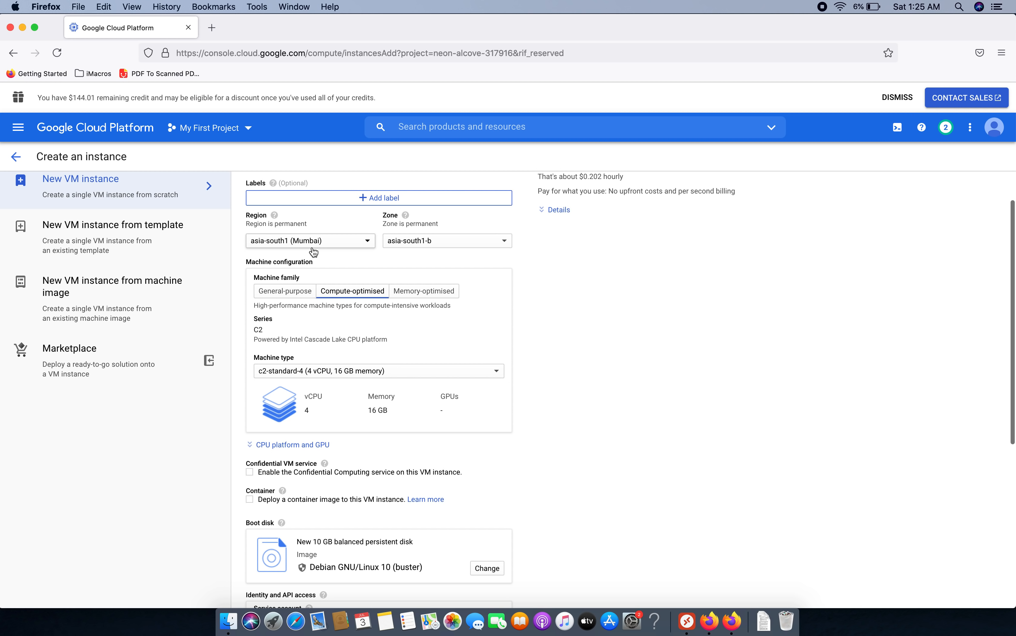
# Step: Move the instance to the us-west4 (Las Vegas) region, zone us-west4-a
pyautogui.click(310, 247)
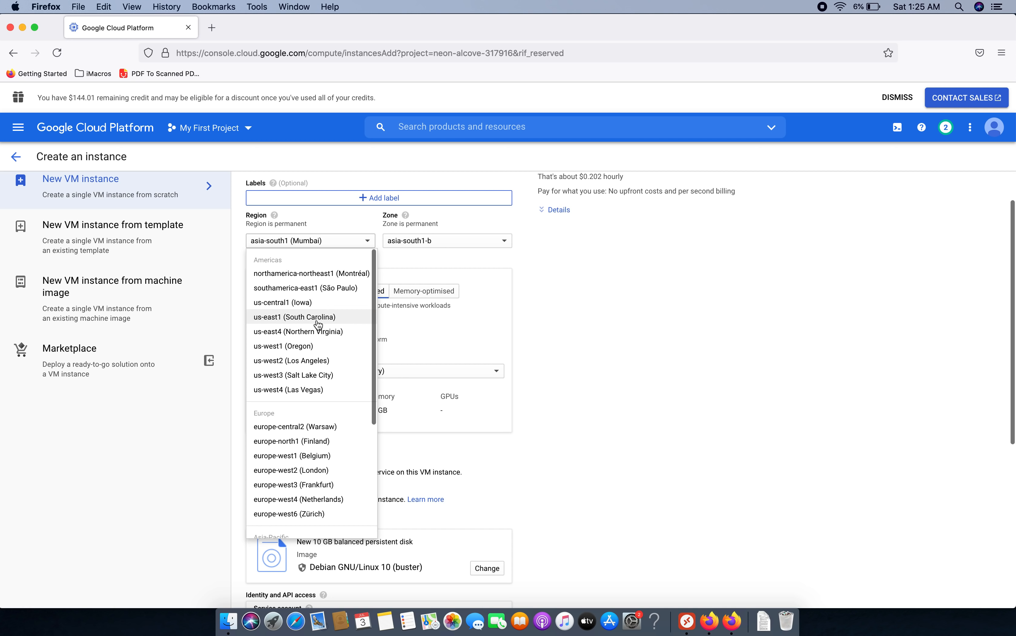
pyautogui.scroll(1, 326, 372)
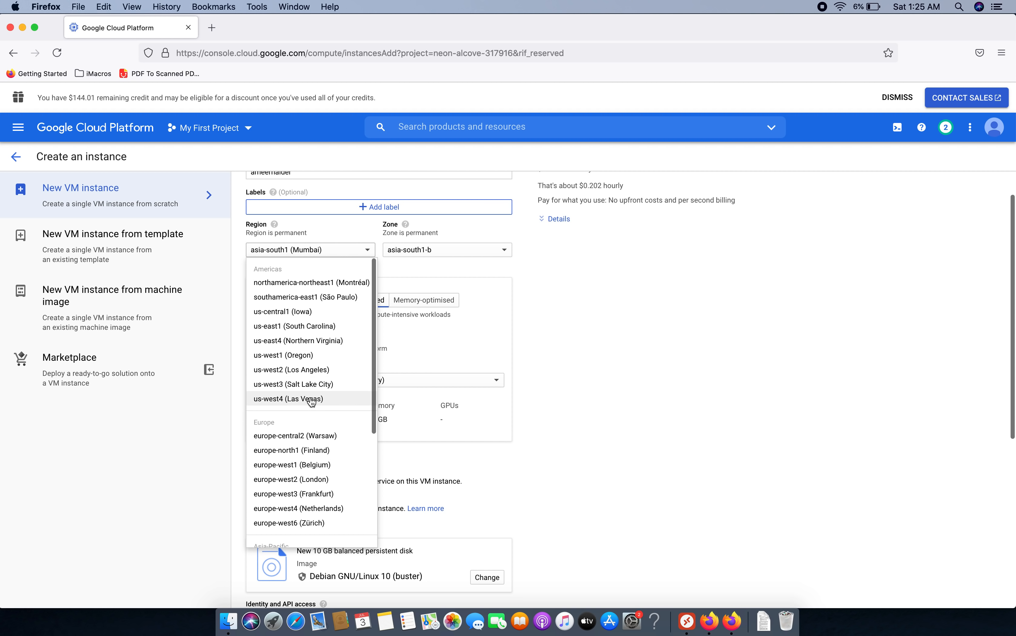
pyautogui.click(311, 399)
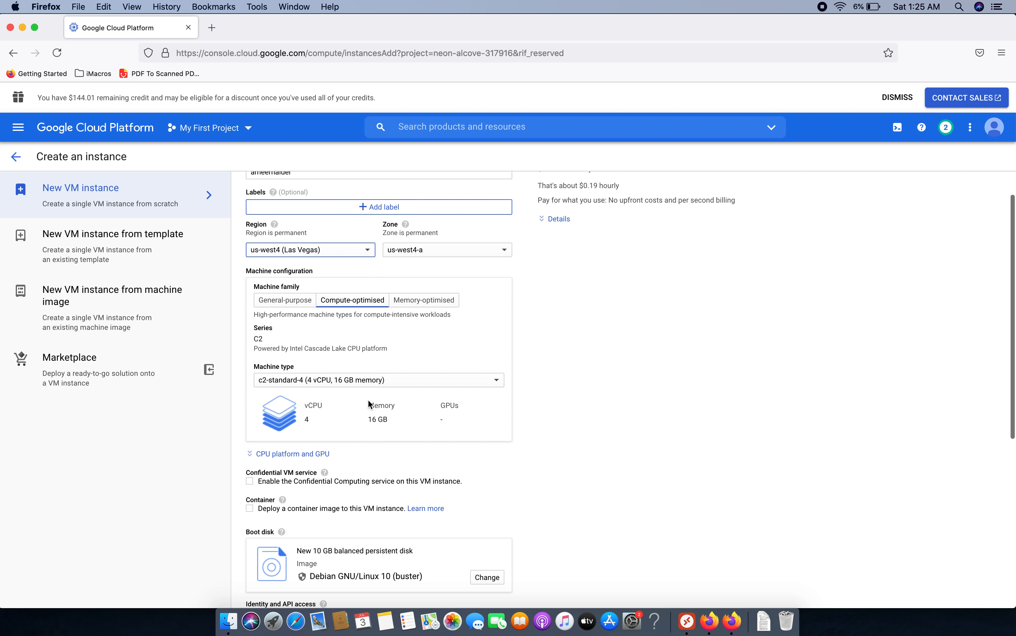
# Step: Try the c2-standard-60 machine type, then look at the Memory-optimised family
pyautogui.click(352, 390)
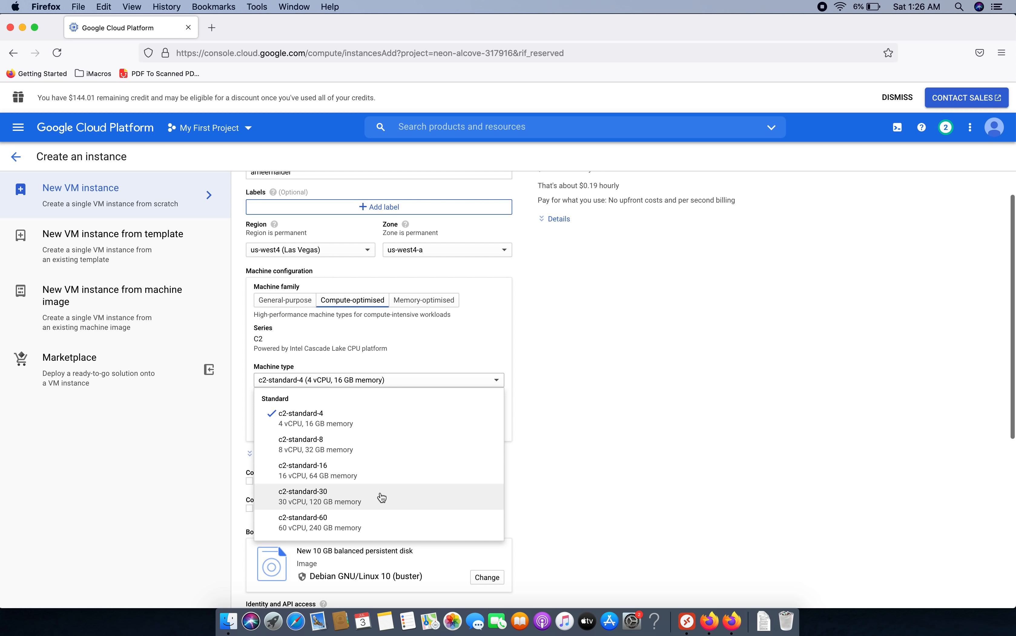
pyautogui.click(345, 529)
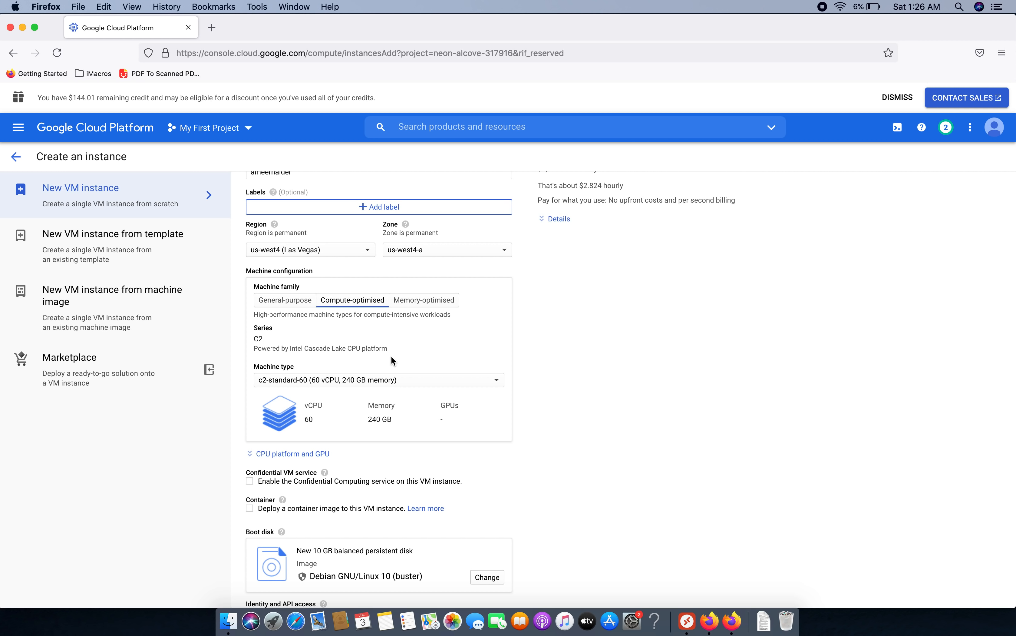
pyautogui.click(420, 301)
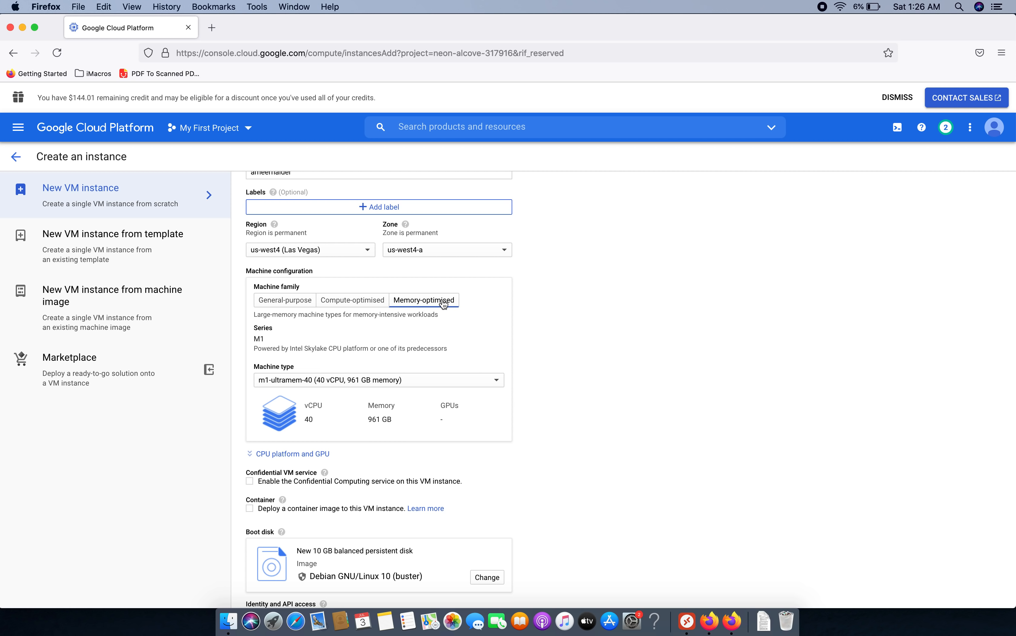
# Step: Return to General-purpose E2 with e2-medium, bringing the estimate to about $0.039 hourly
pyautogui.click(263, 307)
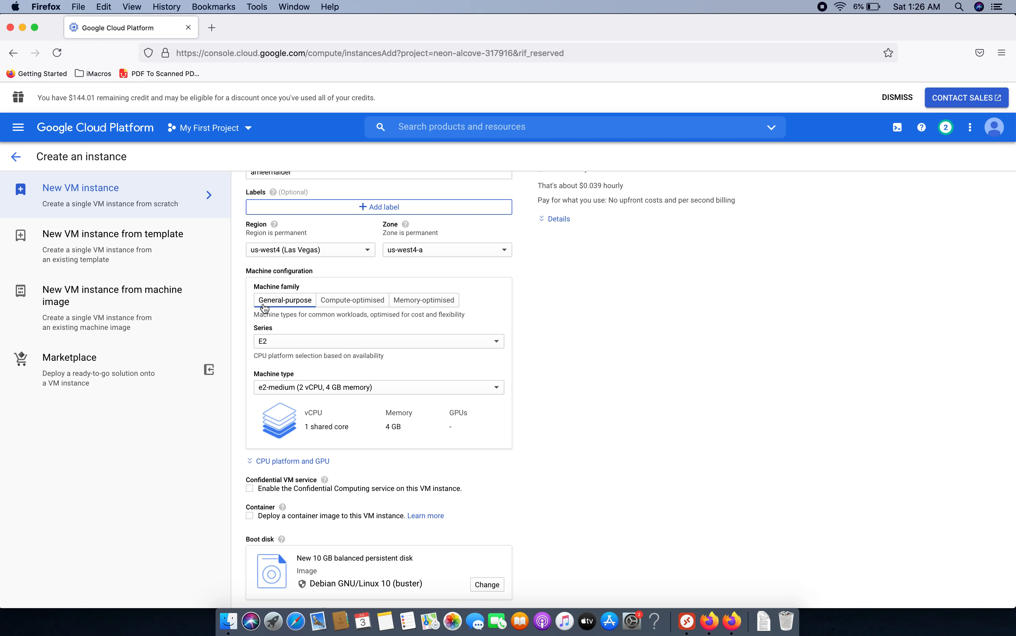
pyautogui.click(488, 390)
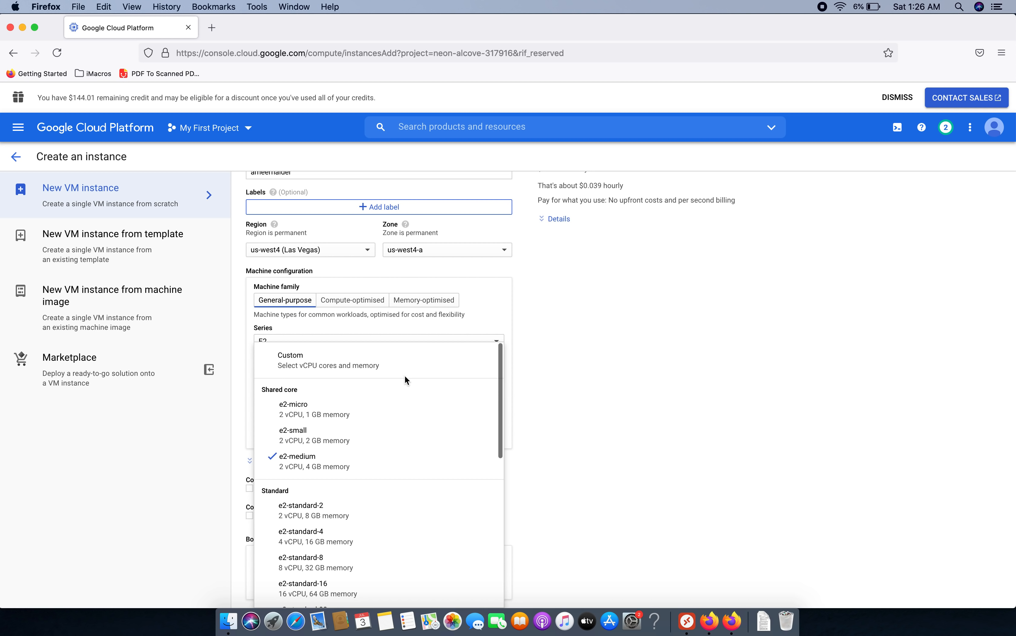
pyautogui.click(429, 466)
pyautogui.scroll(-3, 623, 486)
pyautogui.scroll(-5, 403, 483)
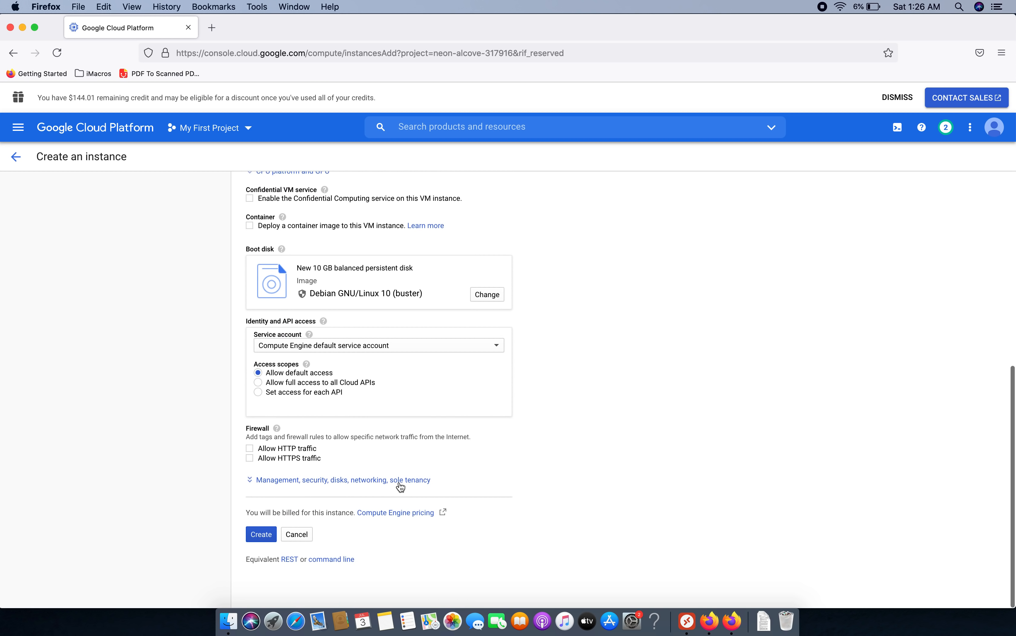
# Step: Choose a 50 GB Windows Server 2019 Datacenter boot disk
pyautogui.click(487, 295)
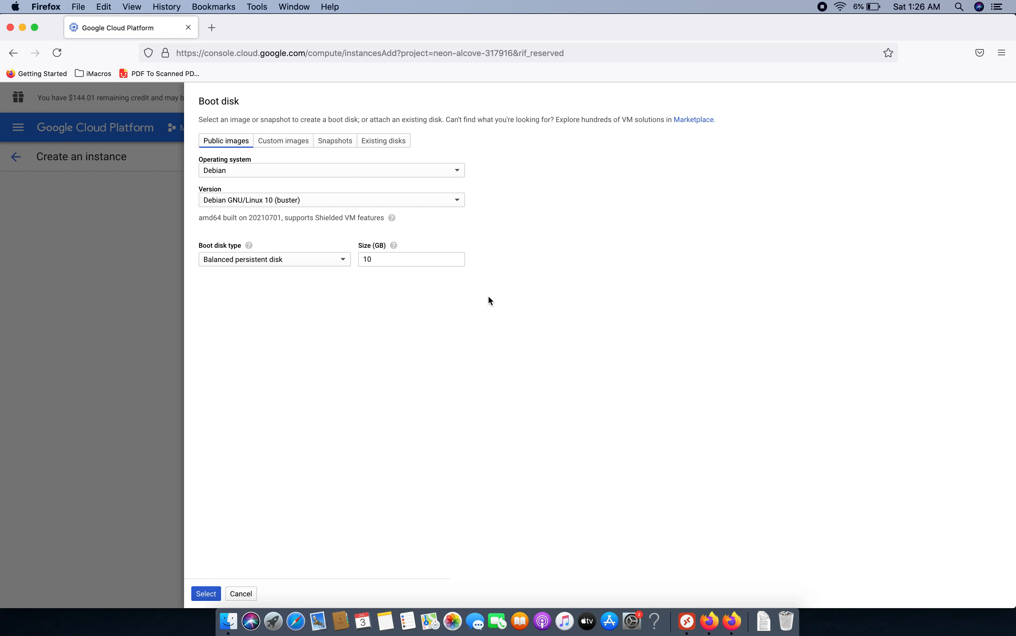
pyautogui.click(371, 172)
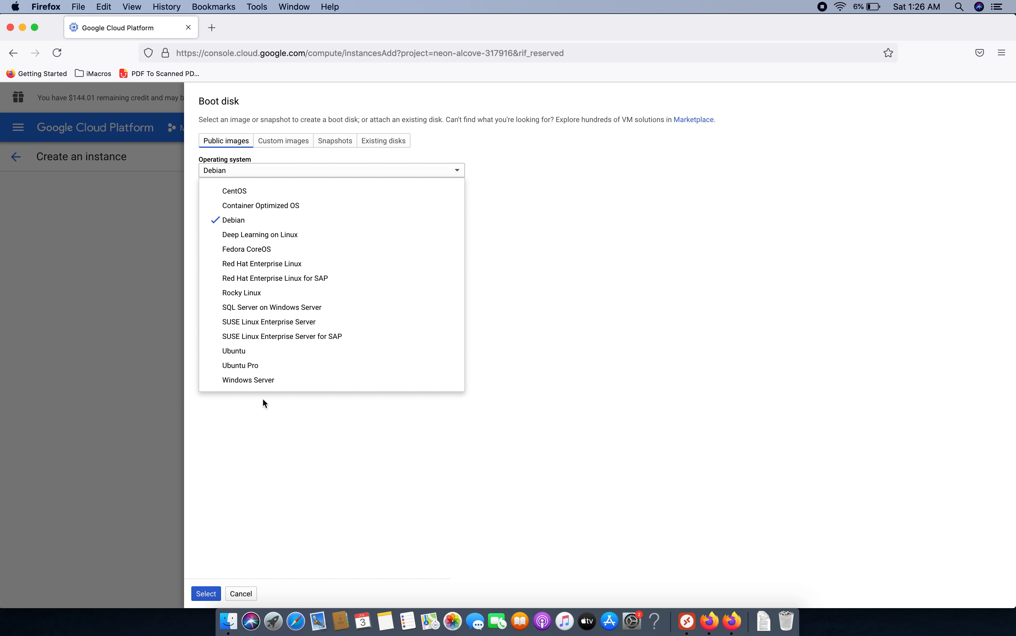
pyautogui.click(235, 383)
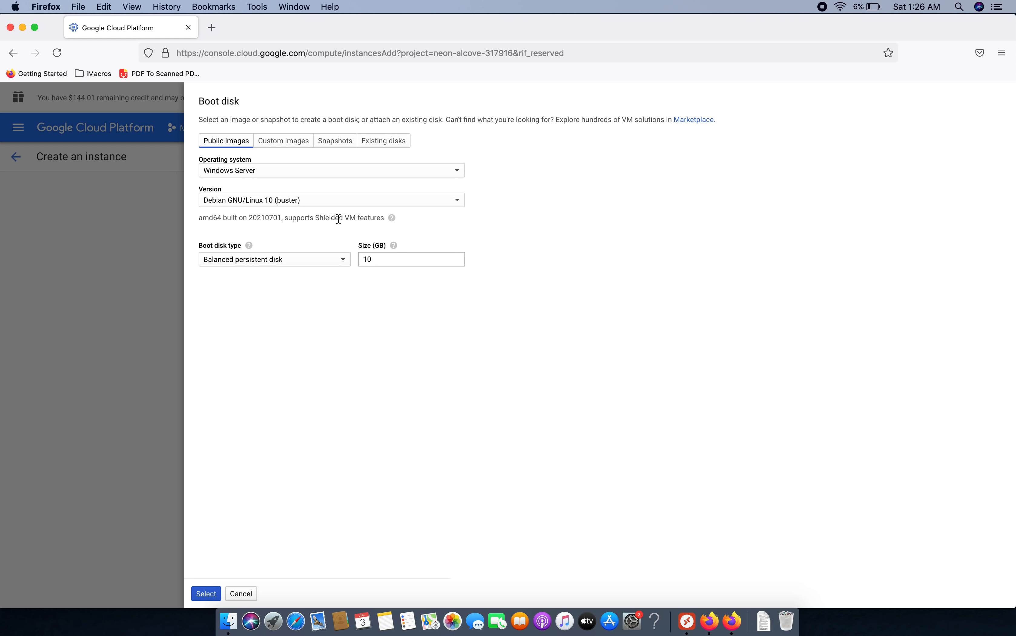
pyautogui.click(325, 202)
pyautogui.scroll(-2, 347, 305)
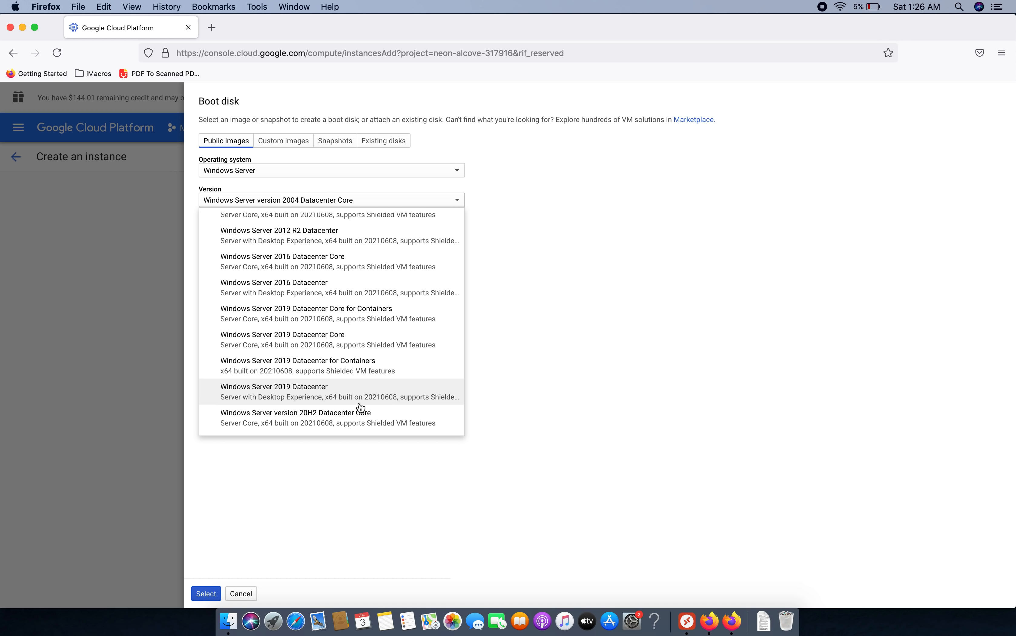
pyautogui.click(335, 405)
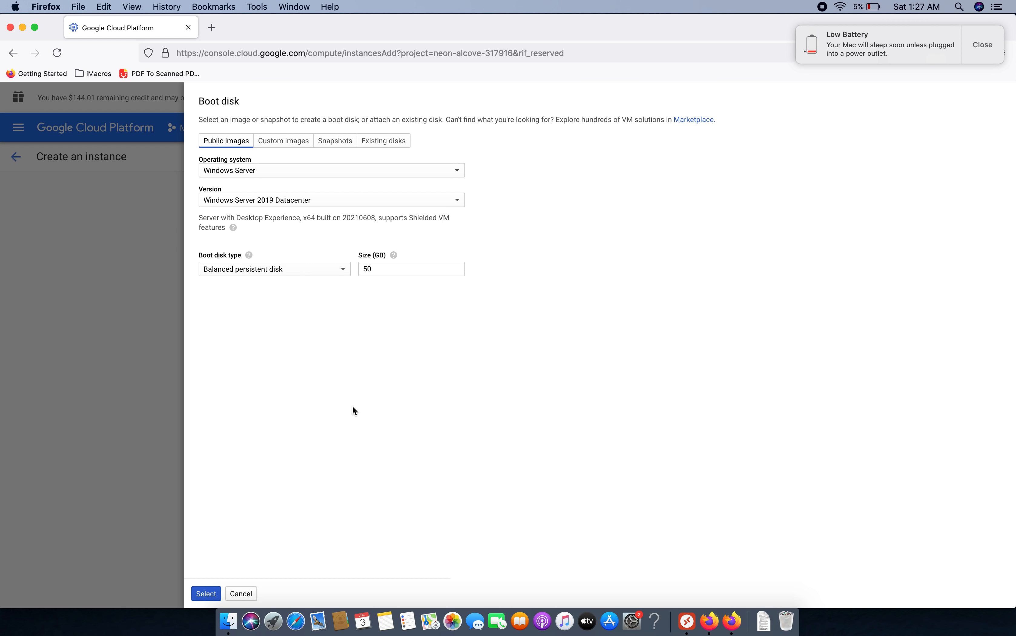
pyautogui.click(983, 43)
pyautogui.click(202, 590)
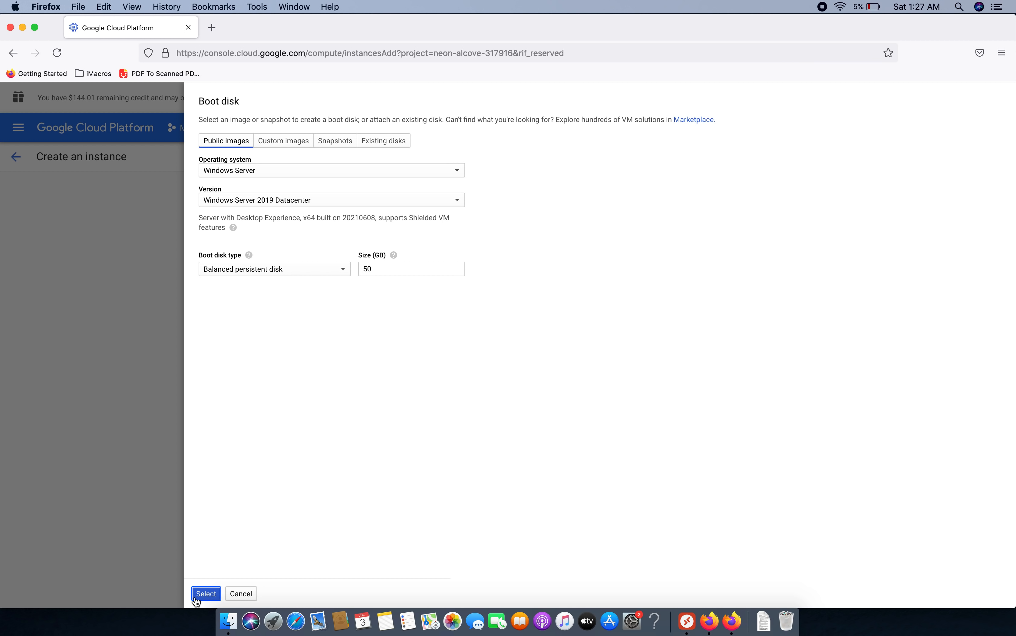
# Step: Allow both HTTP and HTTPS traffic to the instance
pyautogui.scroll(-2, 399, 415)
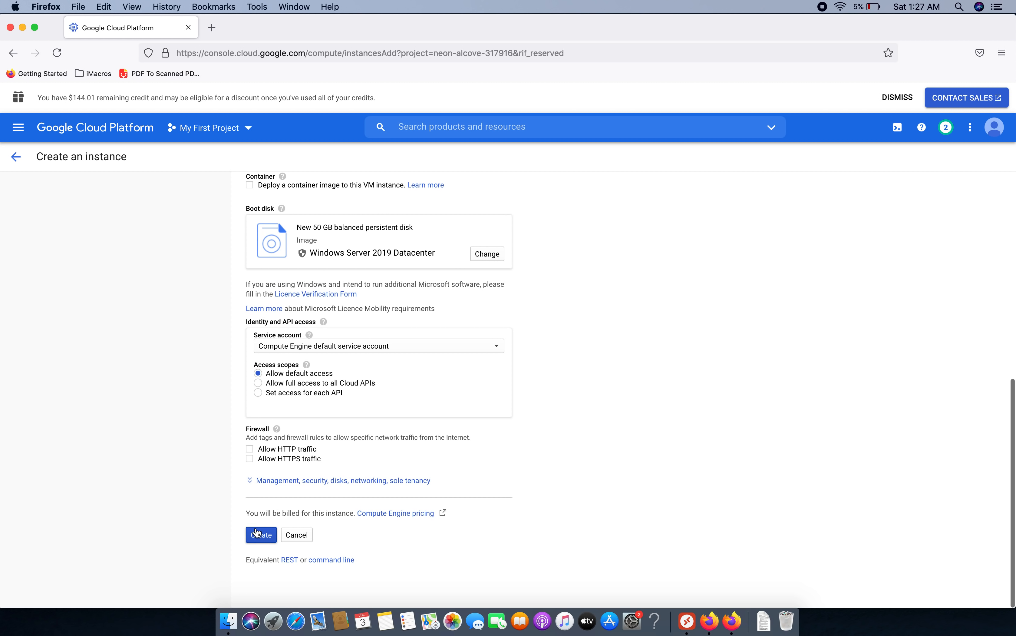
pyautogui.click(262, 449)
pyautogui.click(261, 459)
# Step: Create the Windows instance, read the CPU quota error in Notifications, then open instance-1
pyautogui.click(261, 532)
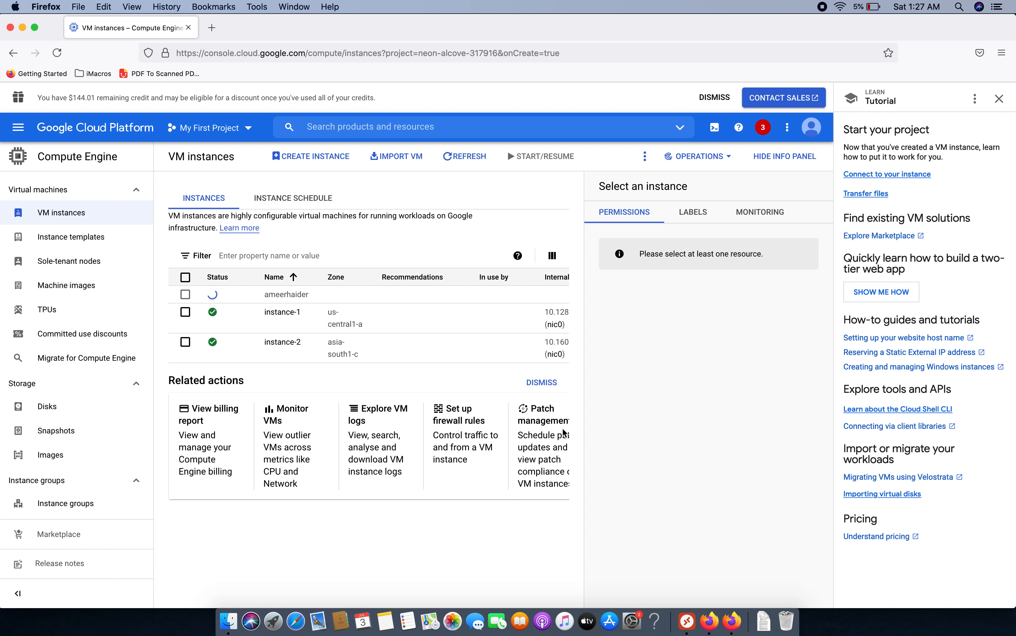
pyautogui.click(763, 131)
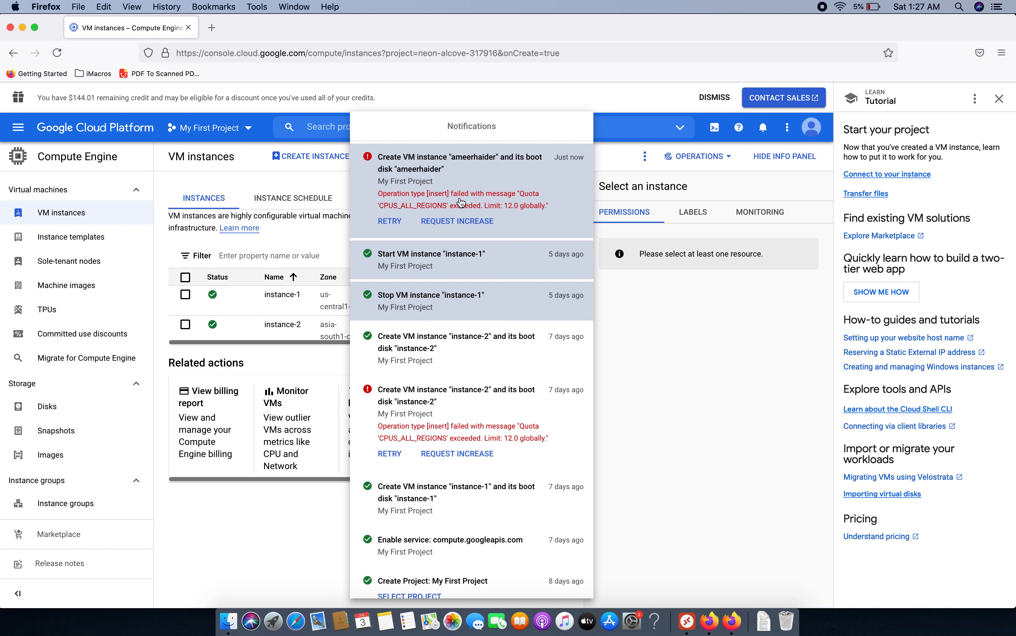
pyautogui.click(668, 388)
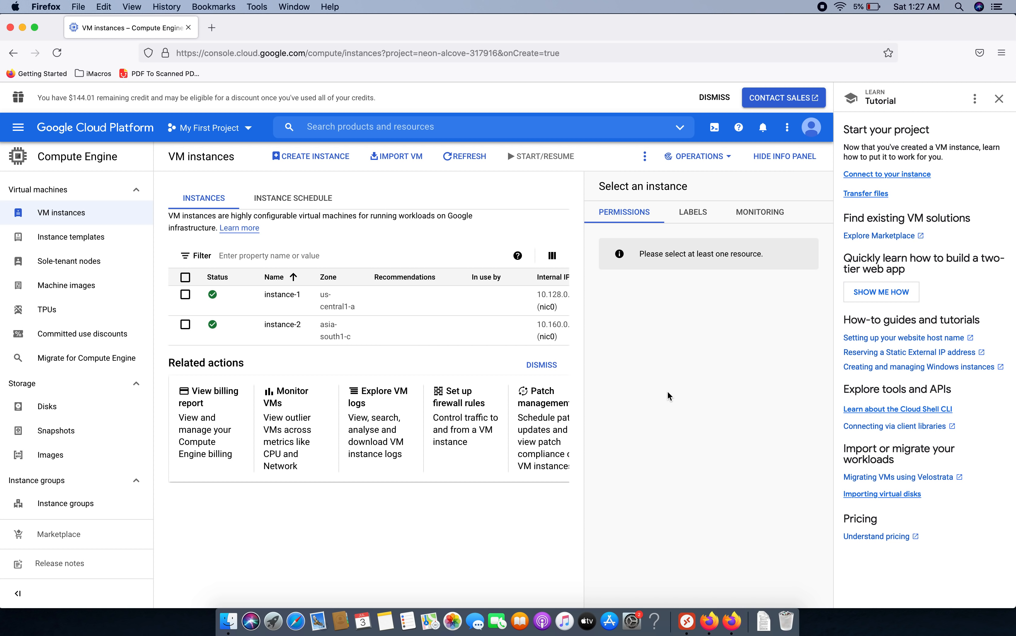
pyautogui.click(273, 295)
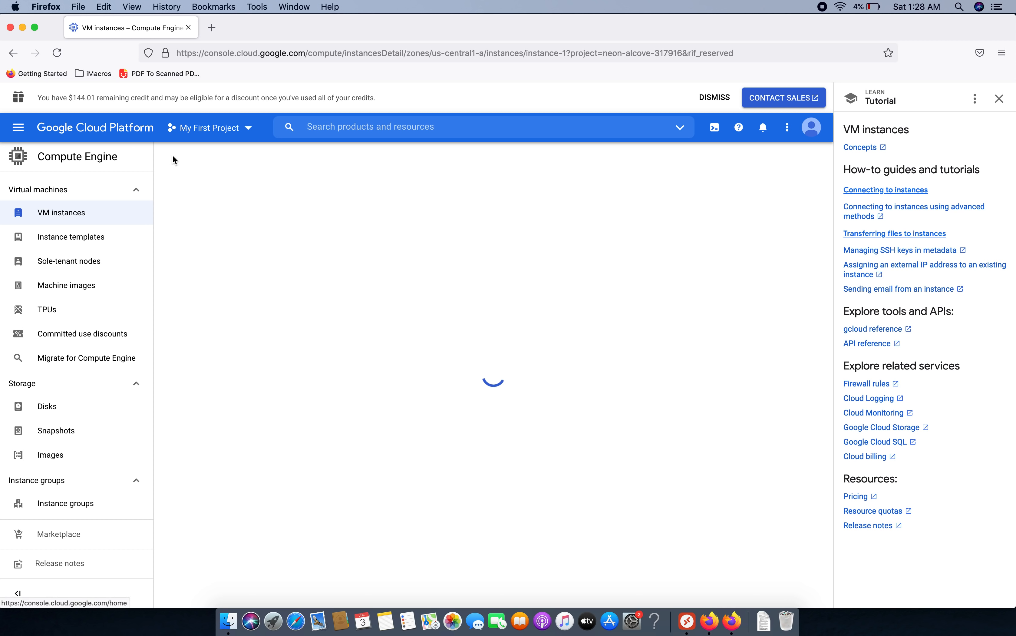
# Step: Return to the reloaded VM list and open instance-2's details (asia-south1-c, e2-standard-4)
pyautogui.click(13, 54)
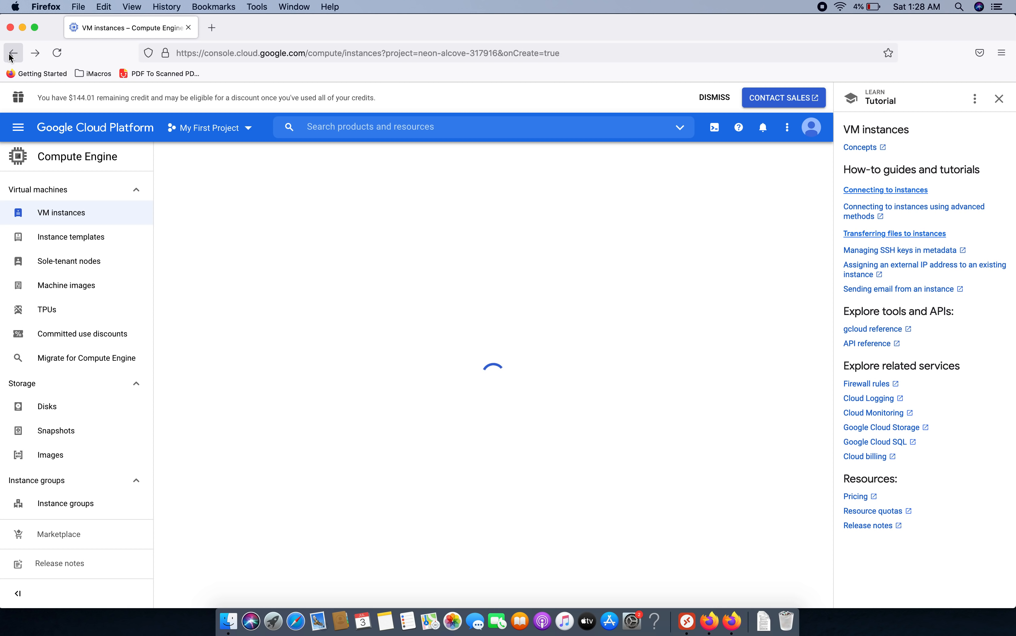
pyautogui.click(112, 214)
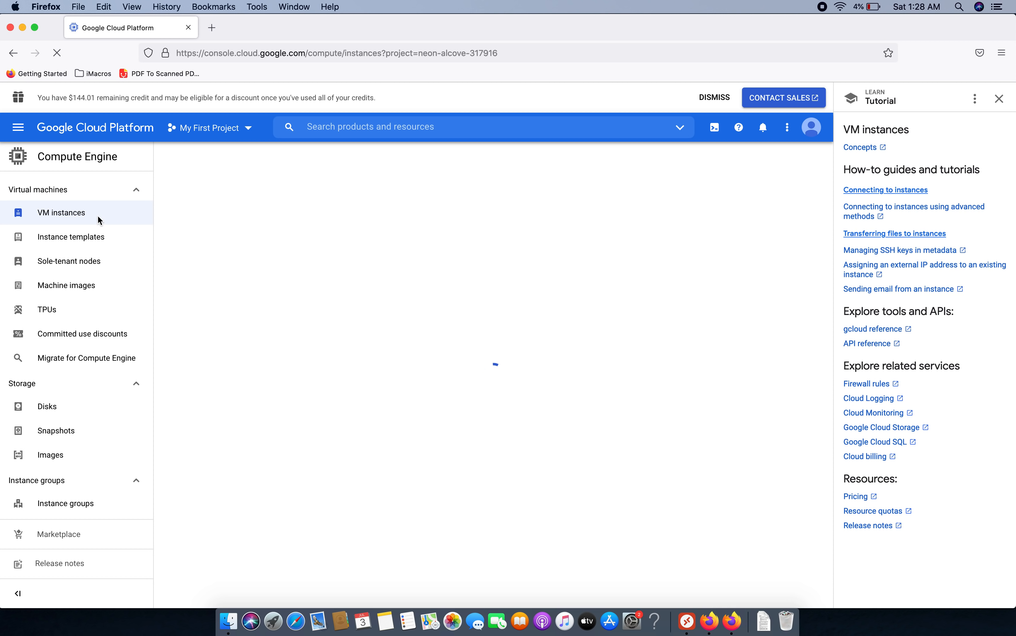
pyautogui.click(97, 216)
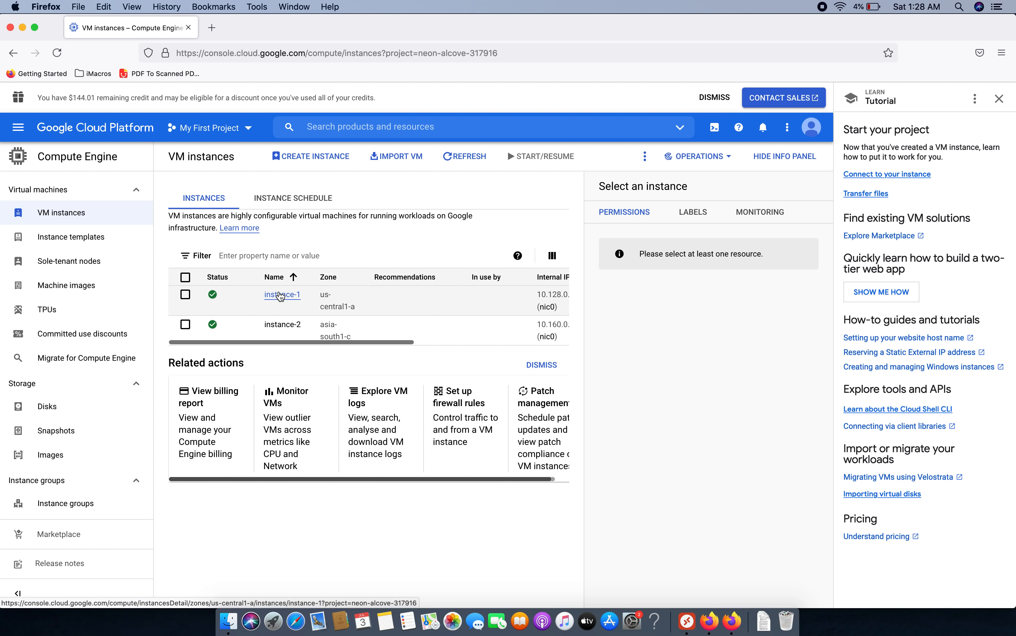
pyautogui.click(281, 324)
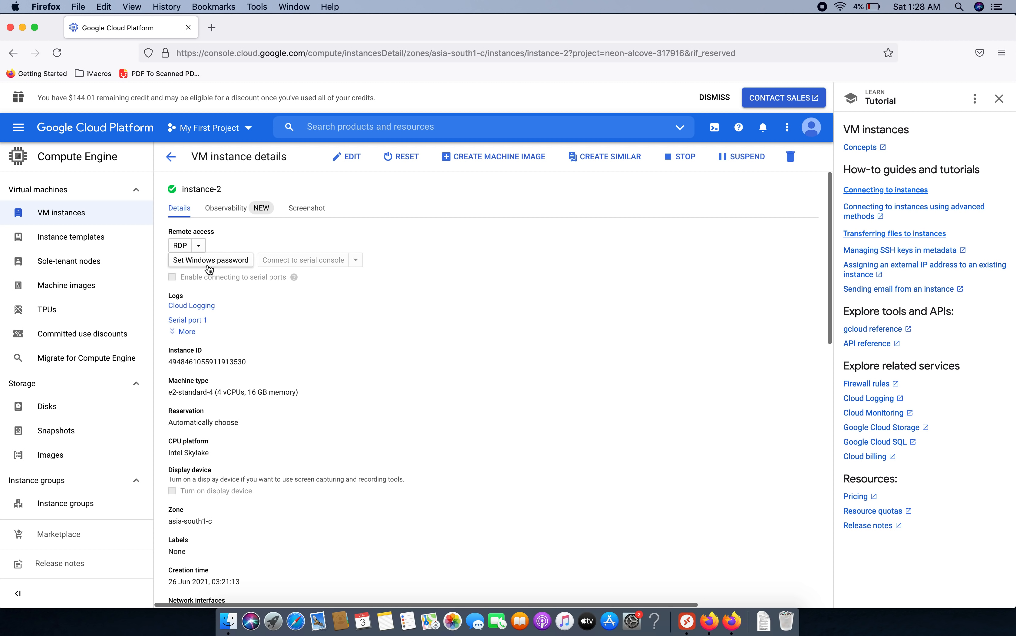
# Step: Copy instance-2's Windows username and the password into a new Firefox tab, then cancel the dialog
pyautogui.click(201, 259)
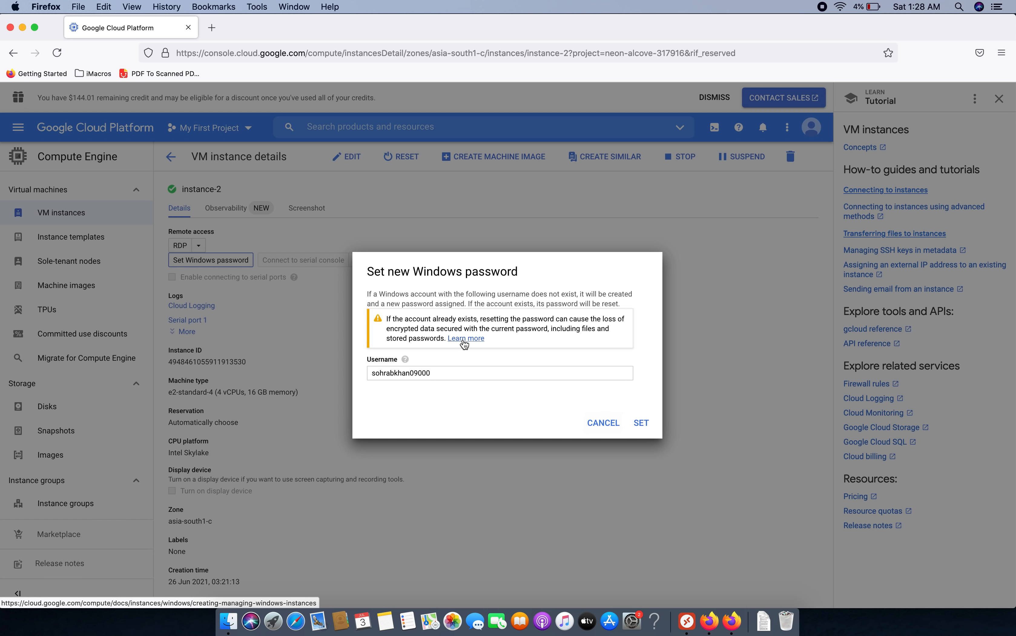
pyautogui.doubleClick(453, 368)
pyautogui.press('super+c')
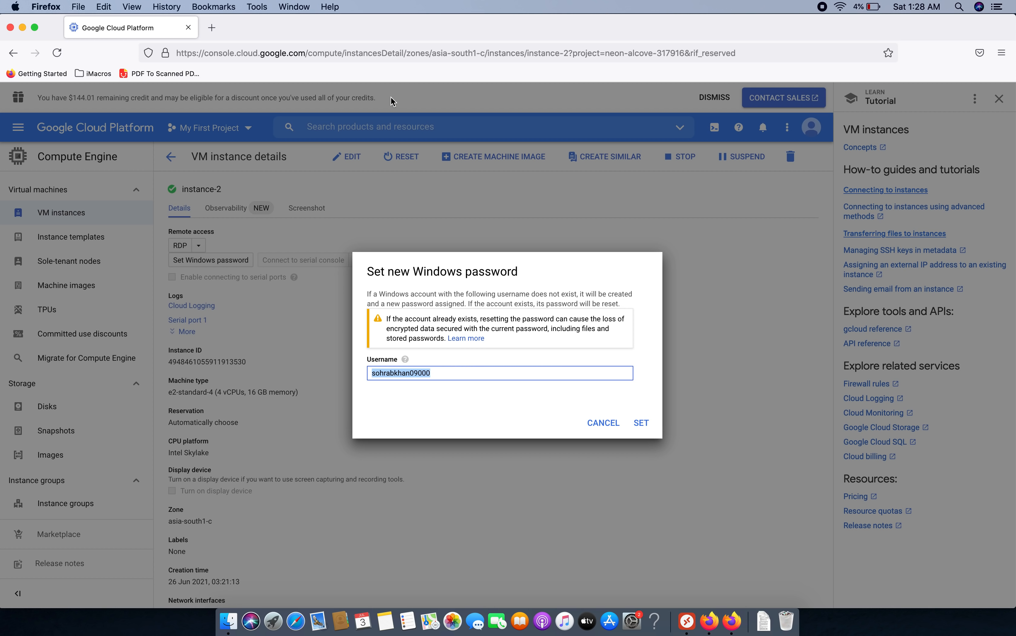
pyautogui.click(214, 28)
pyautogui.press('super+v')
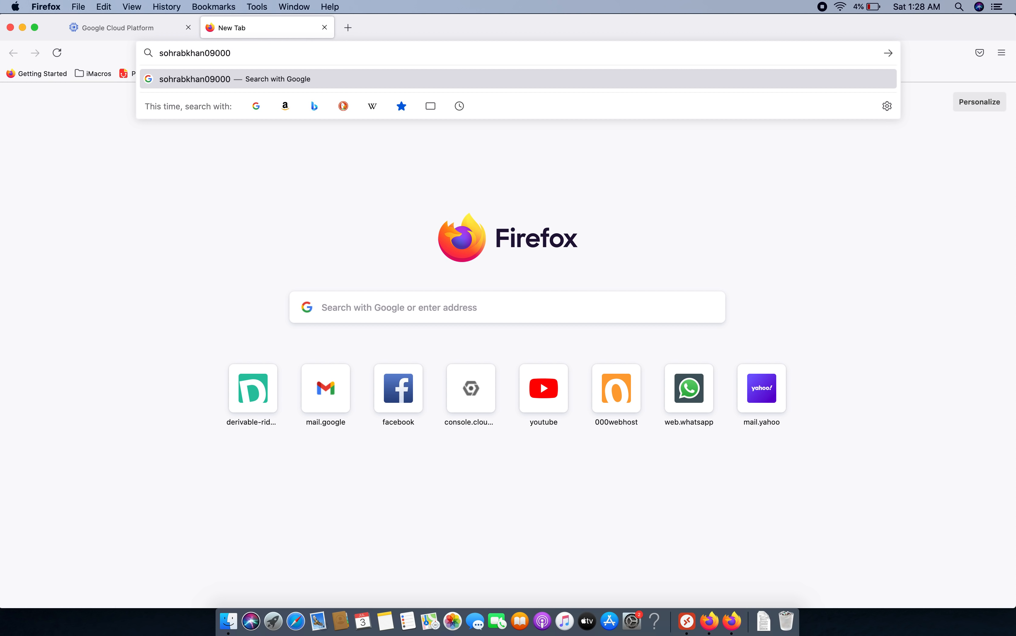
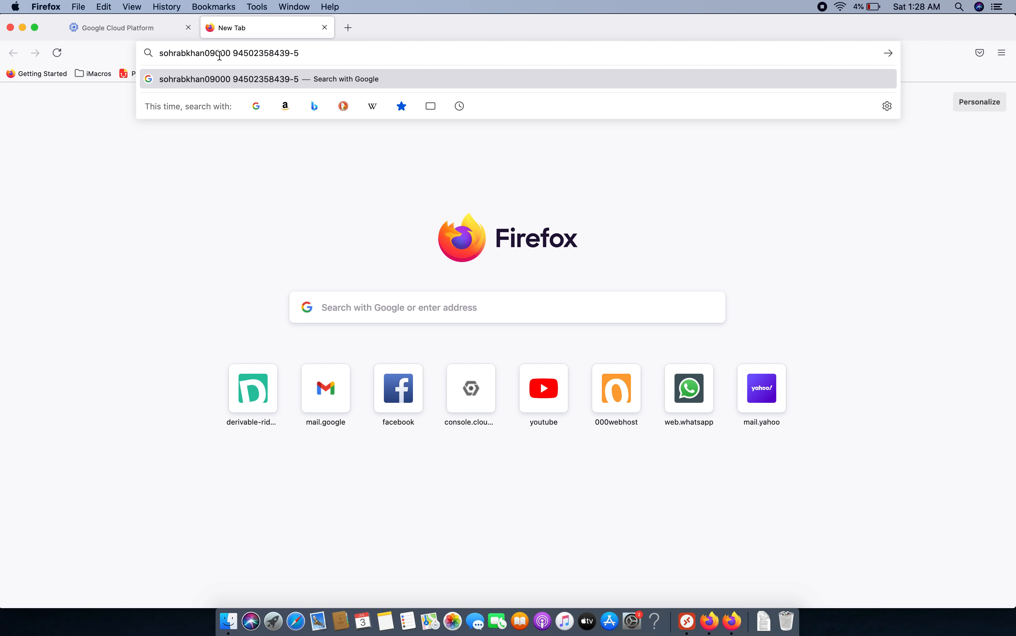
pyautogui.click(139, 36)
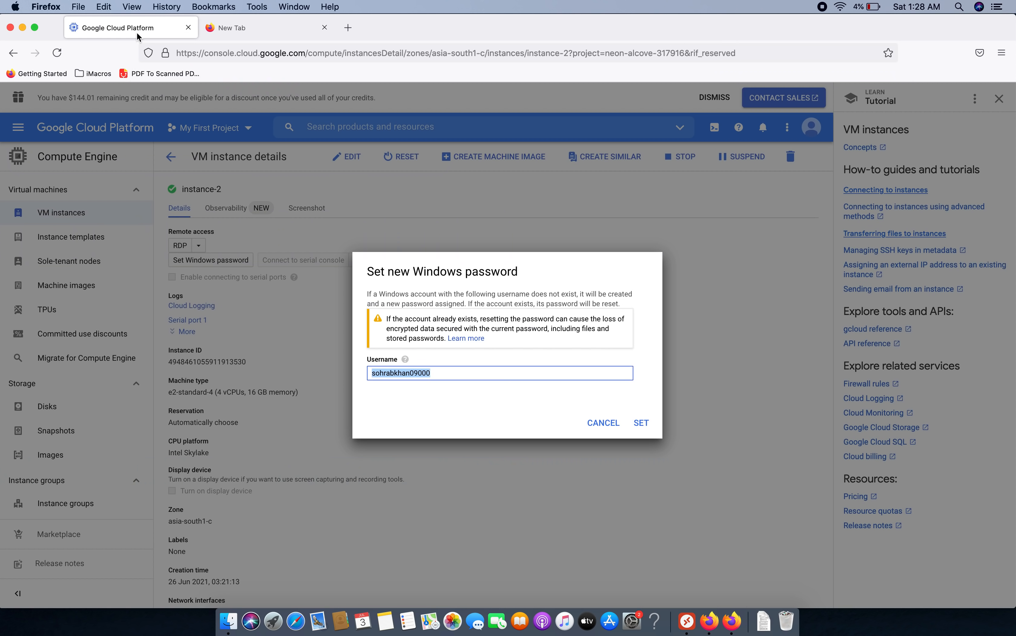
pyautogui.click(602, 422)
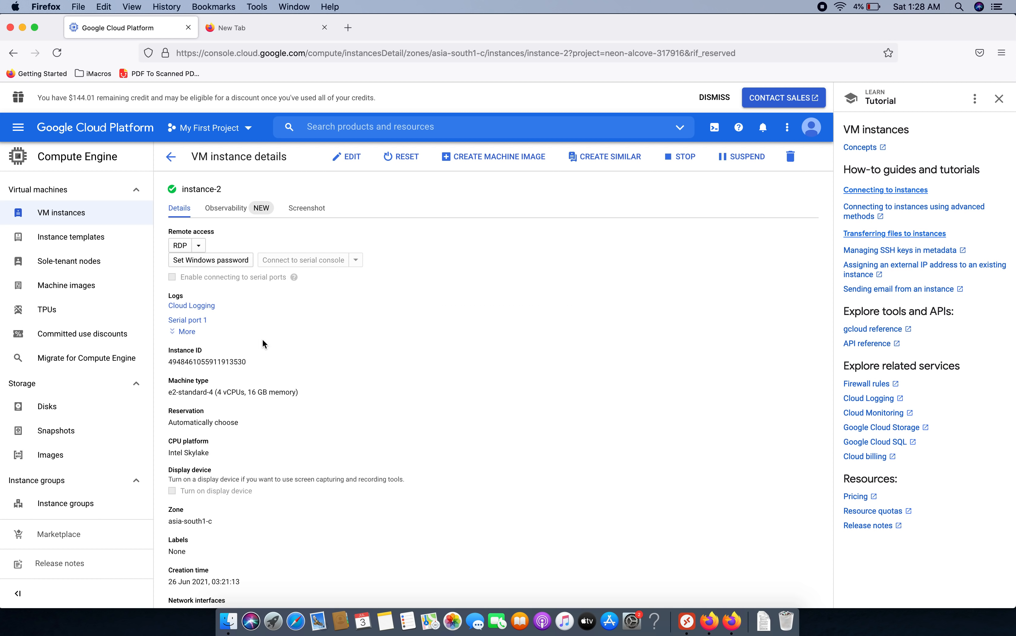
# Step: Add a new PC in Microsoft Remote Desktop named with external IP 35.200.154.199
pyautogui.scroll(-10, 262, 341)
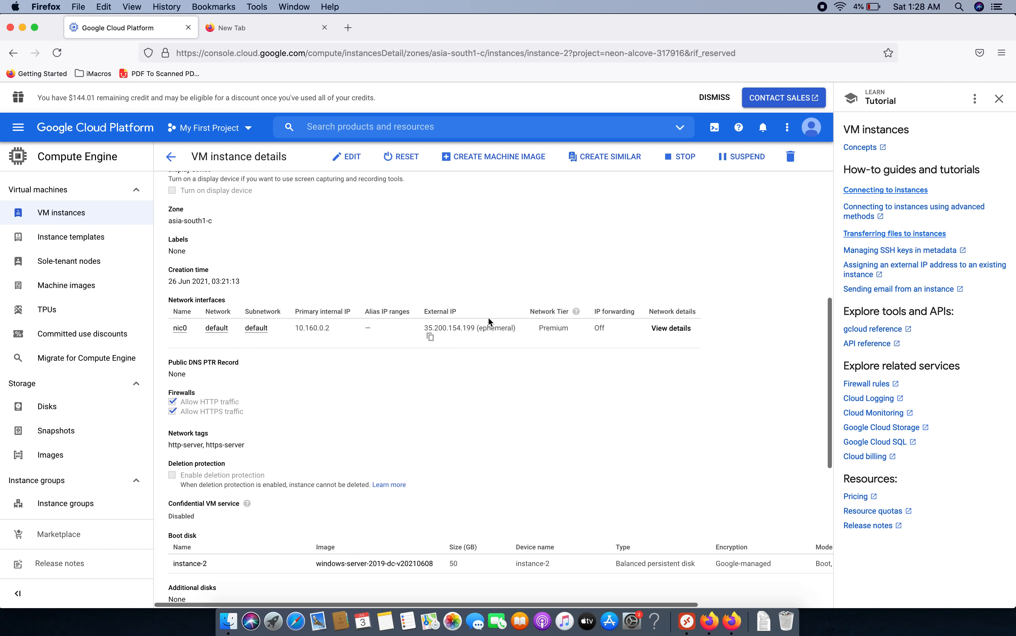
pyautogui.click(433, 327)
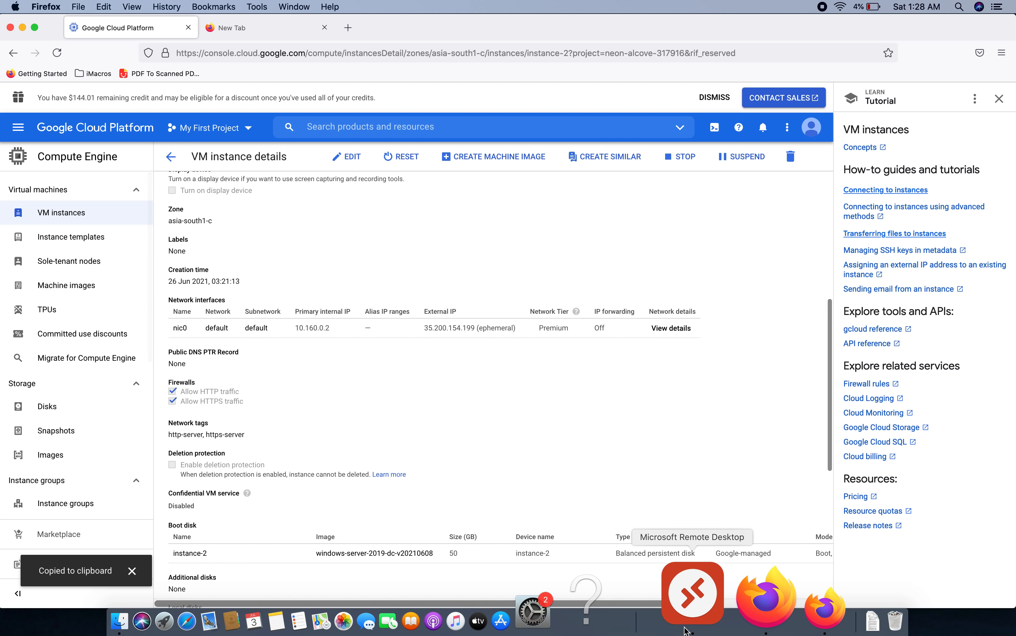
pyautogui.click(685, 628)
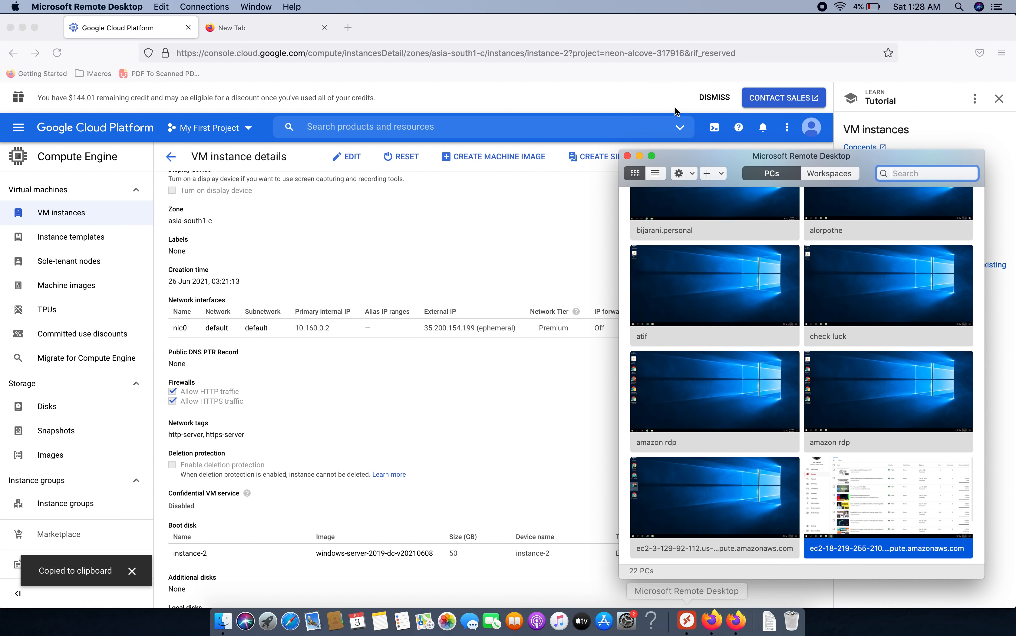
pyautogui.click(713, 174)
pyautogui.click(724, 189)
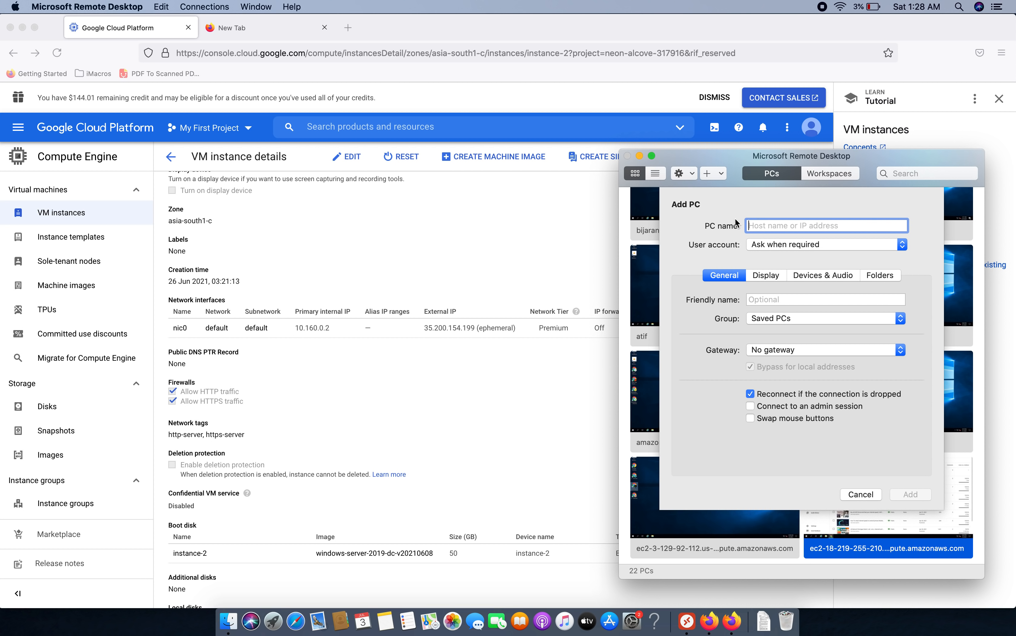
pyautogui.press('super+v')
# Step: Start adding a new user account for this PC
pyautogui.click(795, 249)
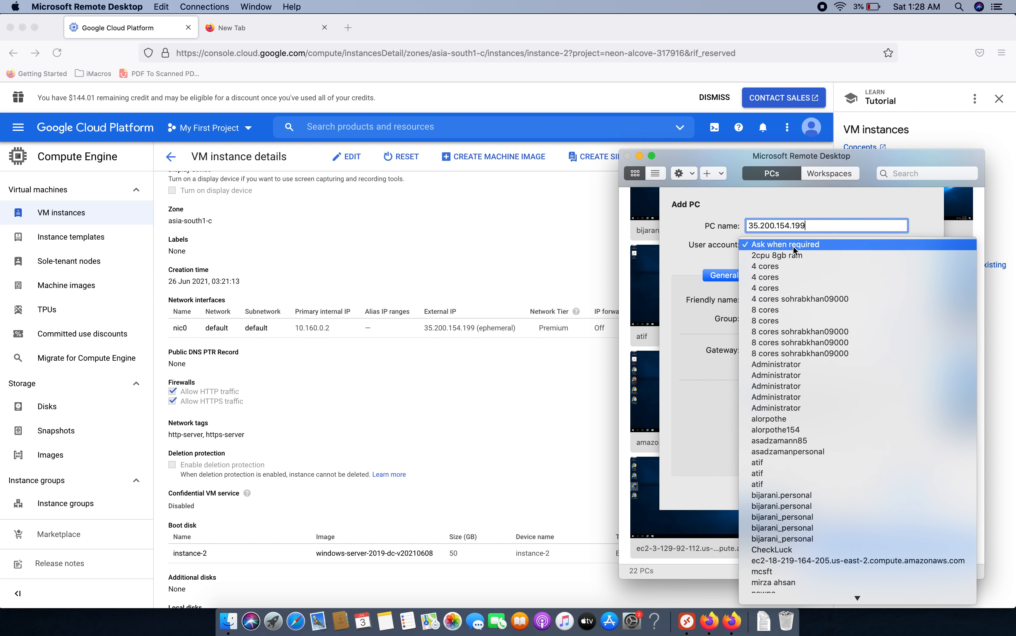
pyautogui.scroll(-5, 794, 252)
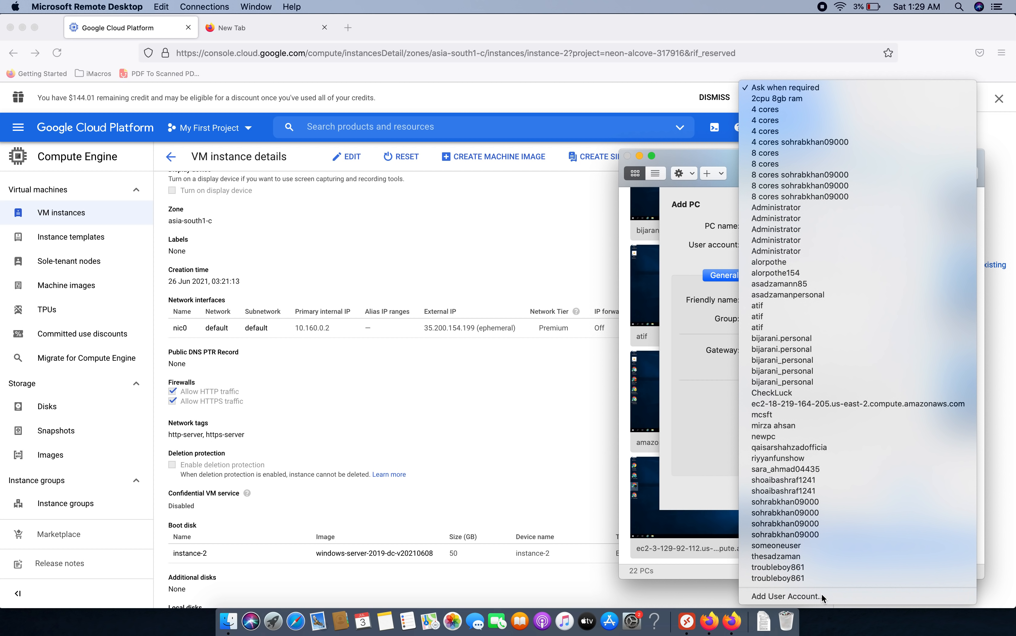
pyautogui.click(822, 596)
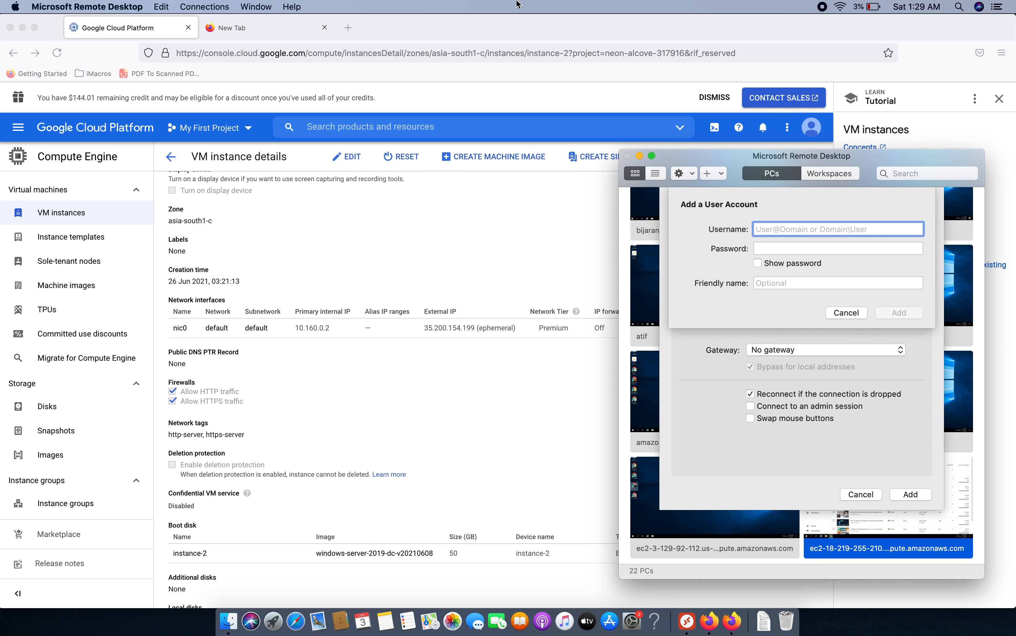
# Step: Copy the noted Windows username from Firefox into the Remote Desktop account's Username field
pyautogui.click(290, 30)
pyautogui.press('super+v')
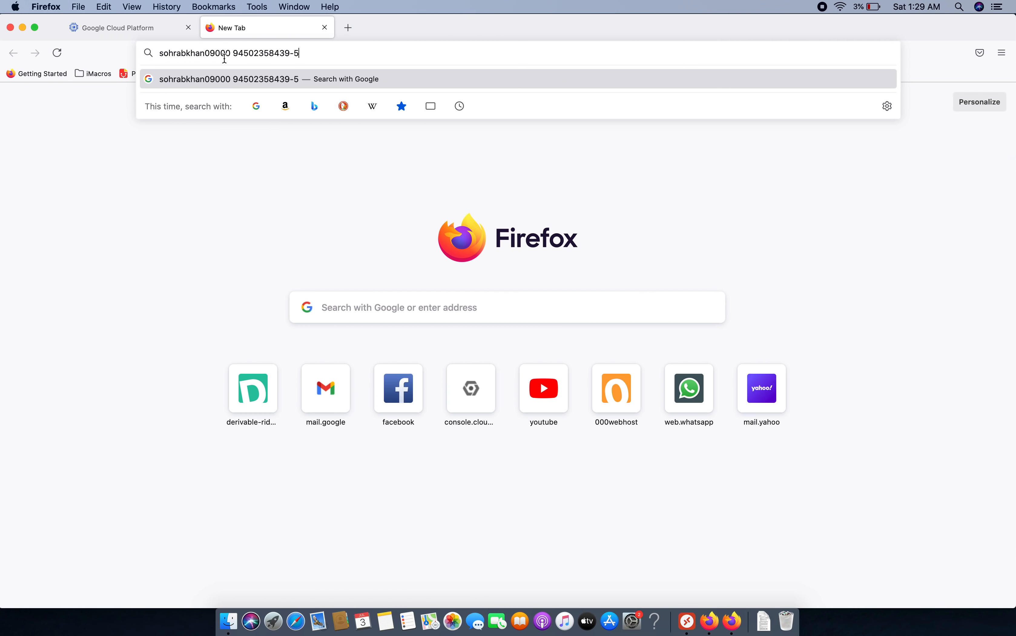
pyautogui.doubleClick(229, 55)
pyautogui.press('super+c')
pyautogui.hotkey('ctrl', 'Up')
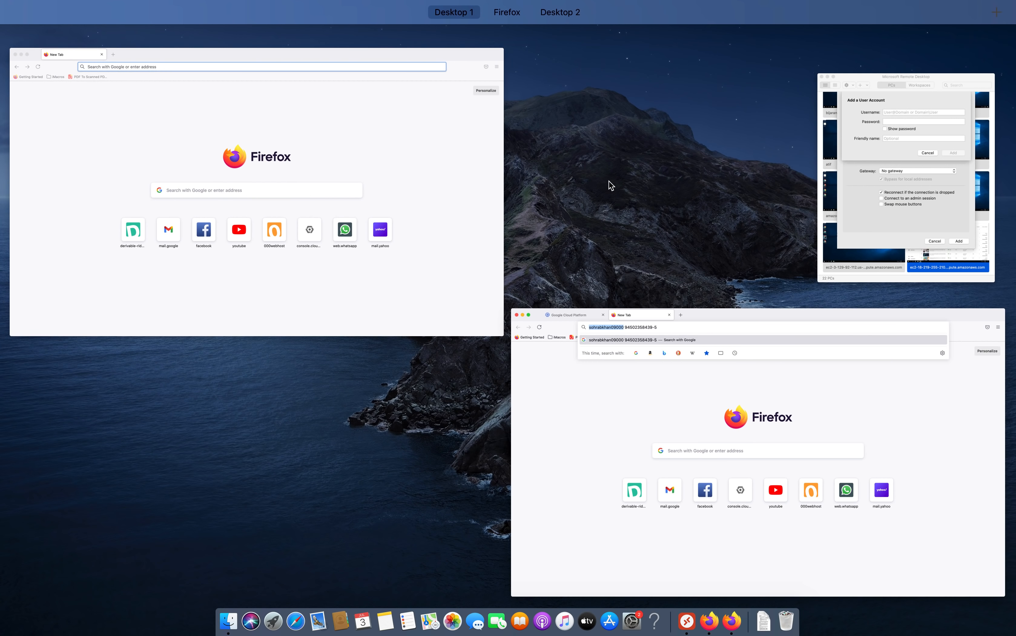
pyautogui.click(899, 218)
pyautogui.click(772, 231)
pyautogui.press('super+v')
# Step: Enter the VM password and a friendly name, save the account, and close Remote Desktop
pyautogui.click(797, 251)
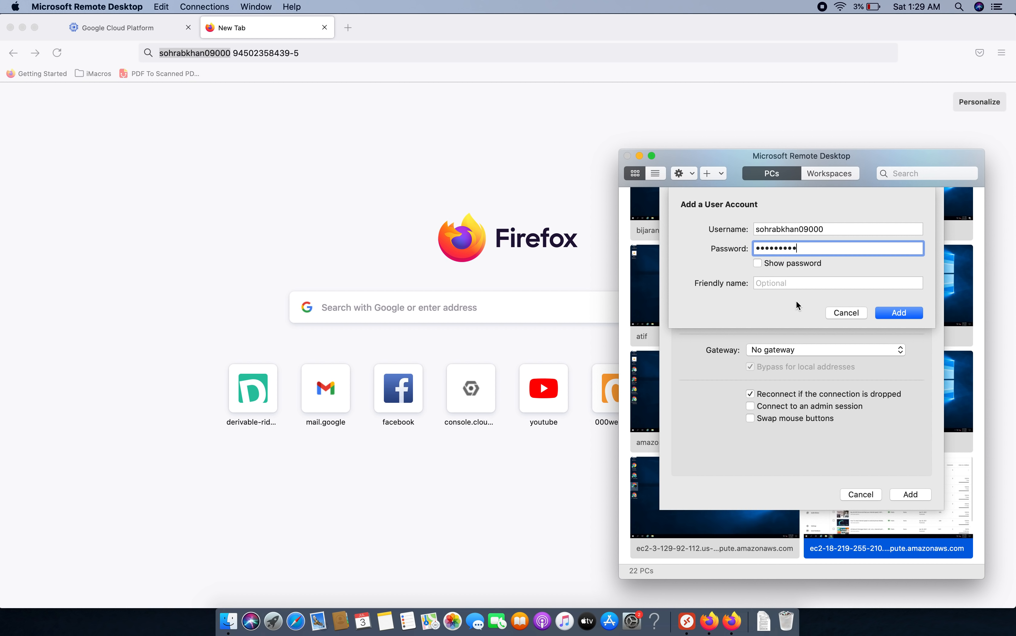
pyautogui.click(786, 284)
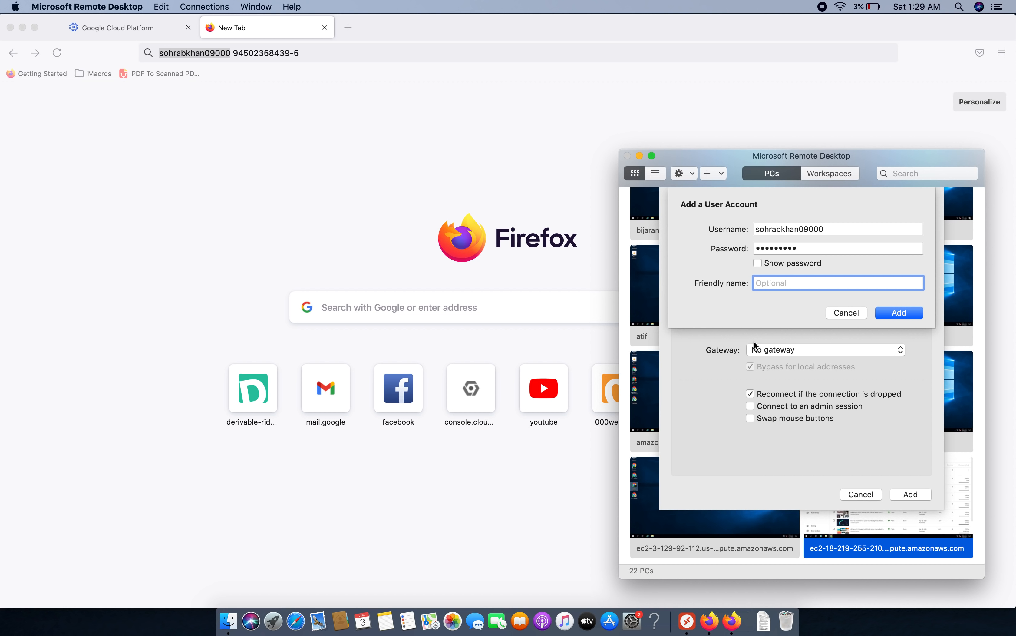
pyautogui.write('Ma')
pyautogui.press('BackSpace')
pyautogui.press('BackSpace')
pyautogui.write('Ameer')
pyautogui.click(880, 316)
pyautogui.click(868, 496)
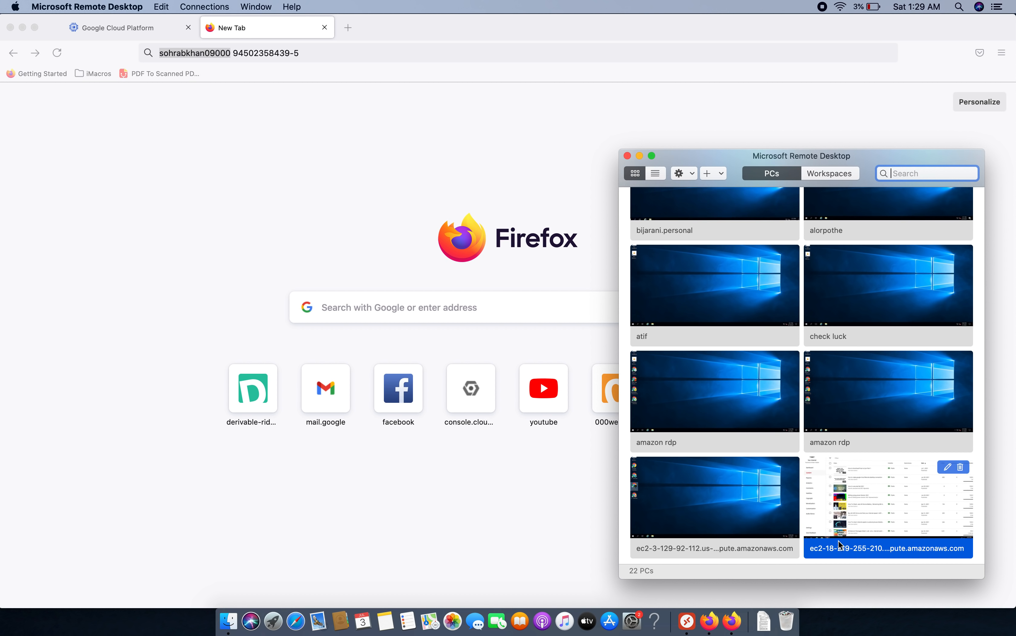
pyautogui.click(629, 157)
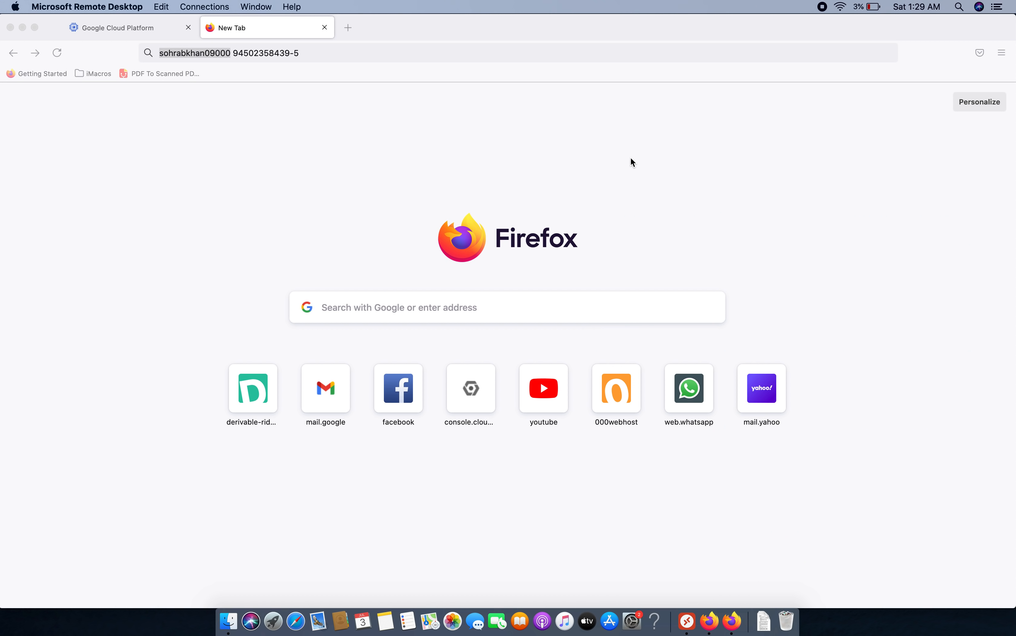